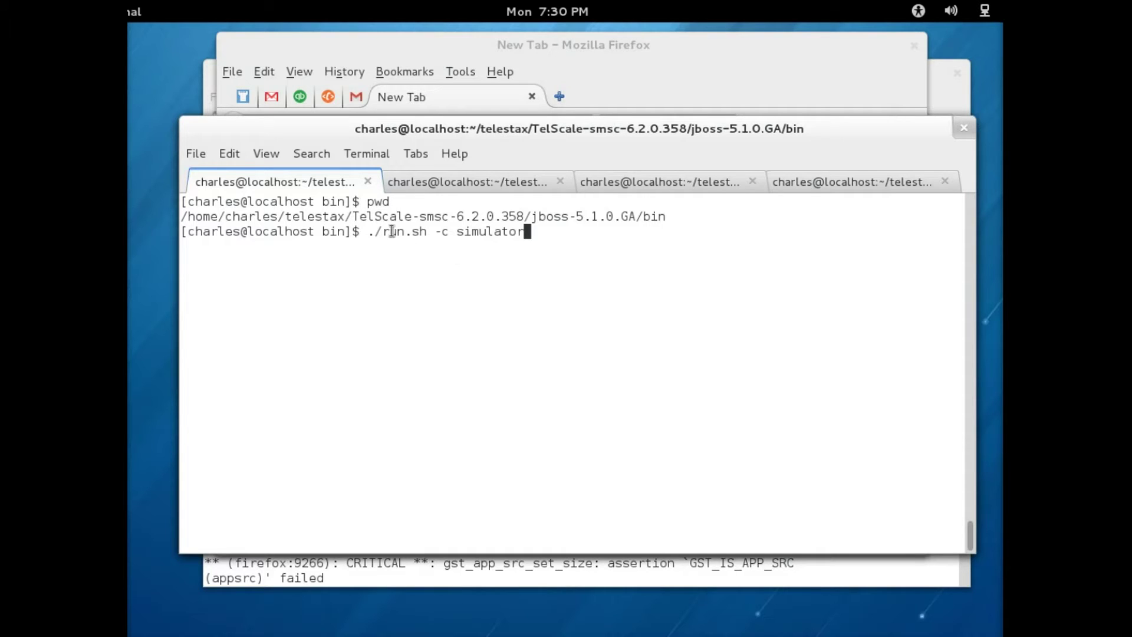
Point out the SMSC install path and the ./run.sh -c simulator command in the jboss-5.1.0.GA/bin terminal.
{"action": "left_click_drag", "start_coordinate": [355, 217], "coordinate": [670, 214]}
{"action": "left_click", "coordinate": [629, 251]}
{"action": "left_click_drag", "start_coordinate": [368, 233], "coordinate": [524, 232]}
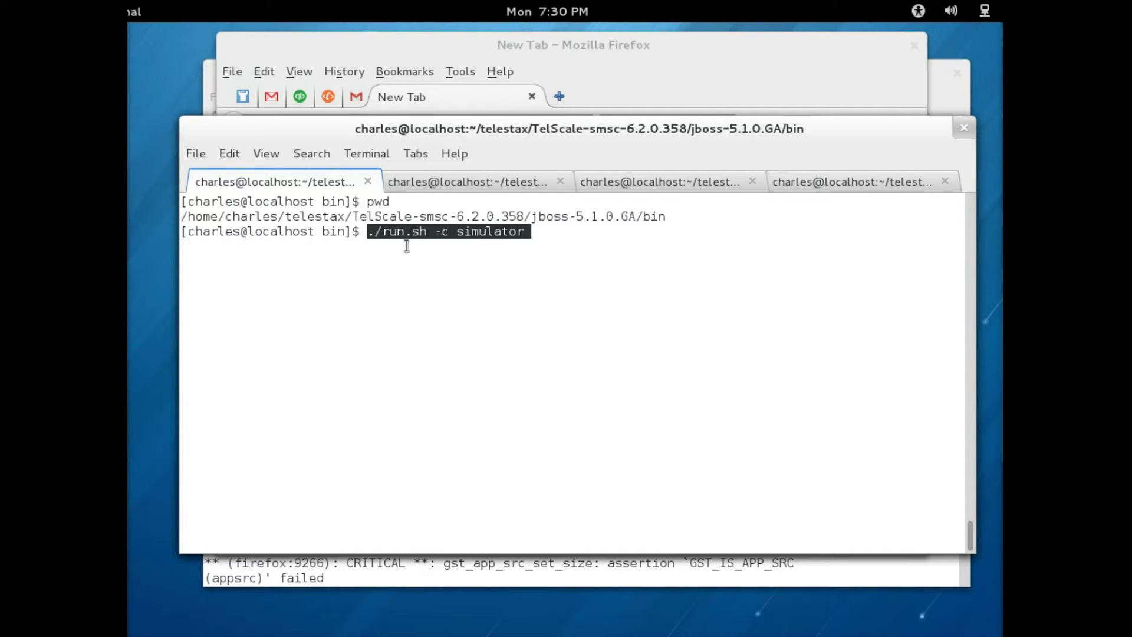
{"action": "left_click", "coordinate": [374, 241]}
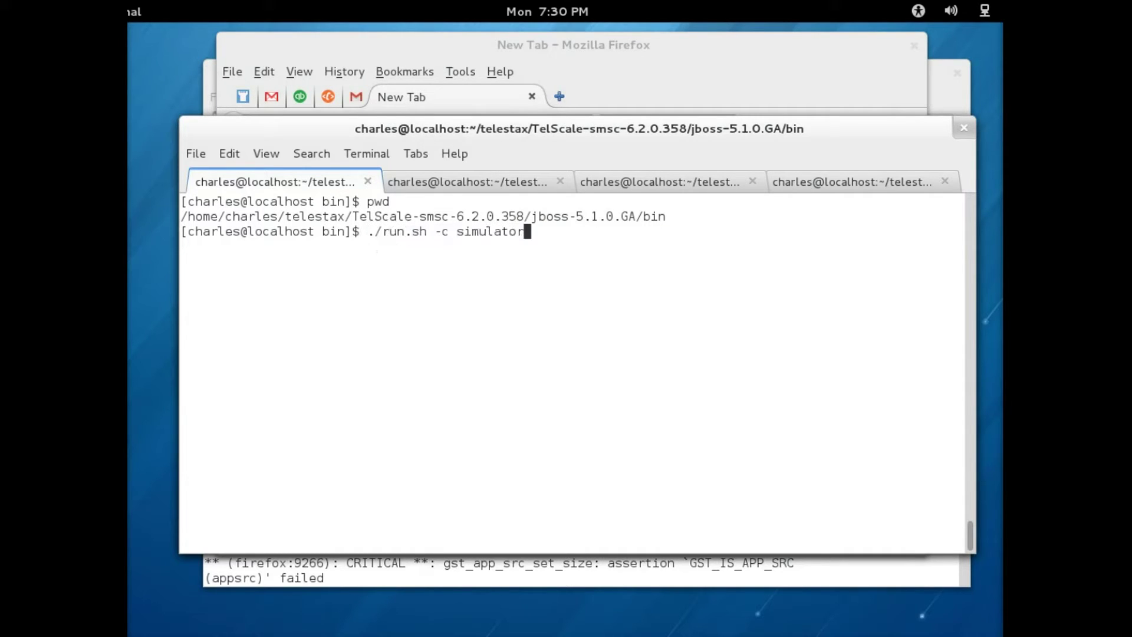
Run ./run.sh -c simulator, confirm the 'Started in 1m:3s:852ms' log line, and raise Firefox.
{"action": "key", "text": "Return"}
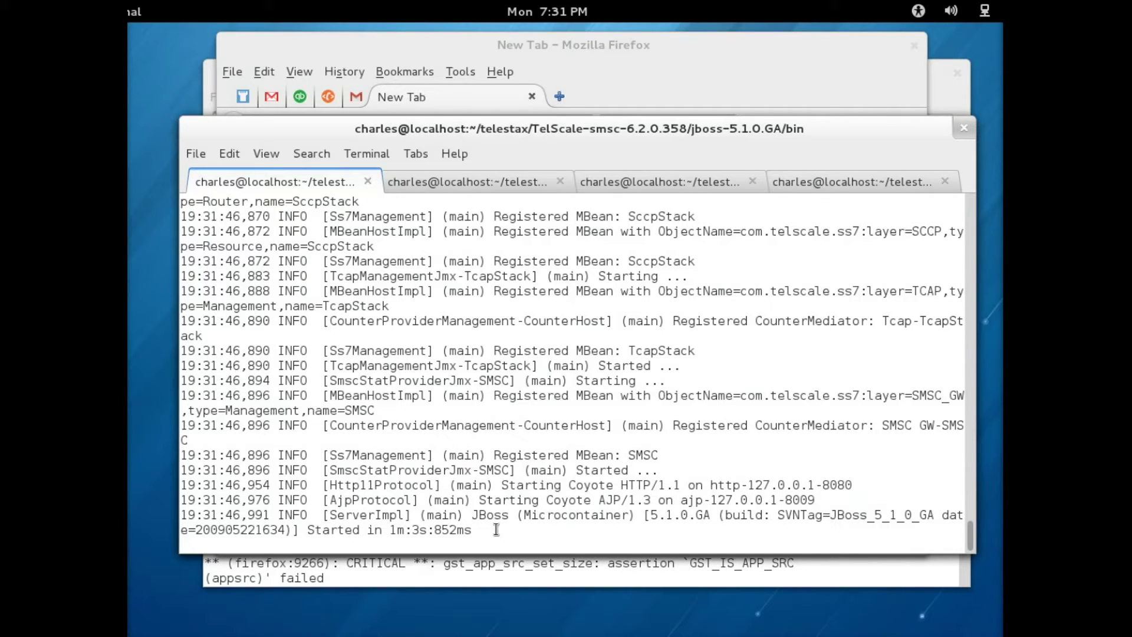
{"action": "left_click_drag", "start_coordinate": [486, 531], "coordinate": [180, 451]}
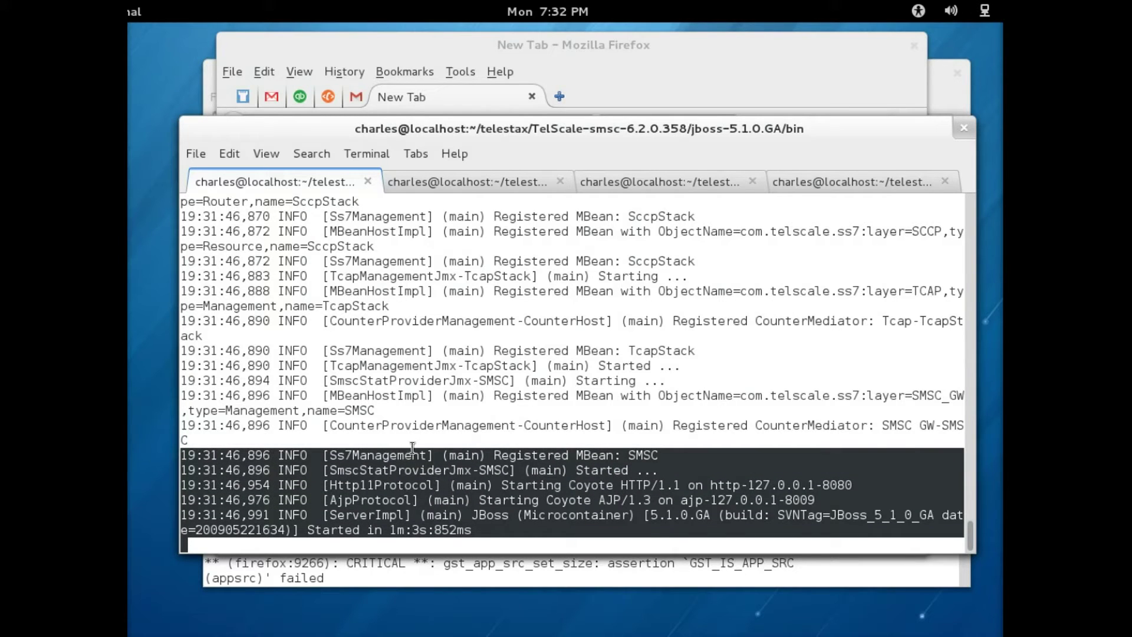
{"action": "left_click", "coordinate": [426, 432]}
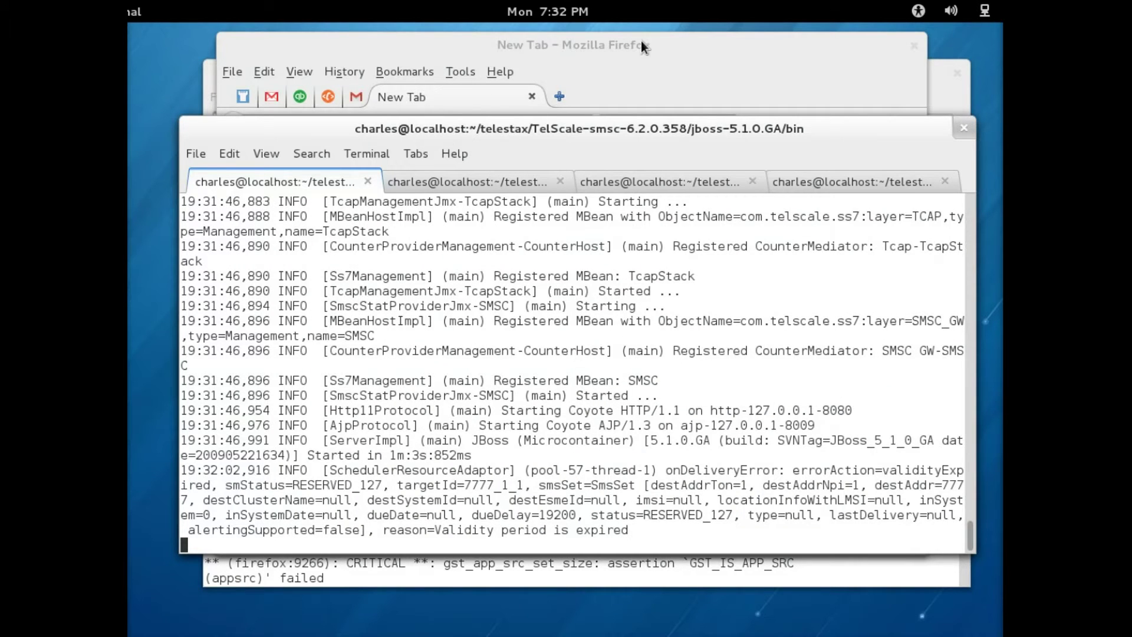
{"action": "left_click", "coordinate": [713, 58]}
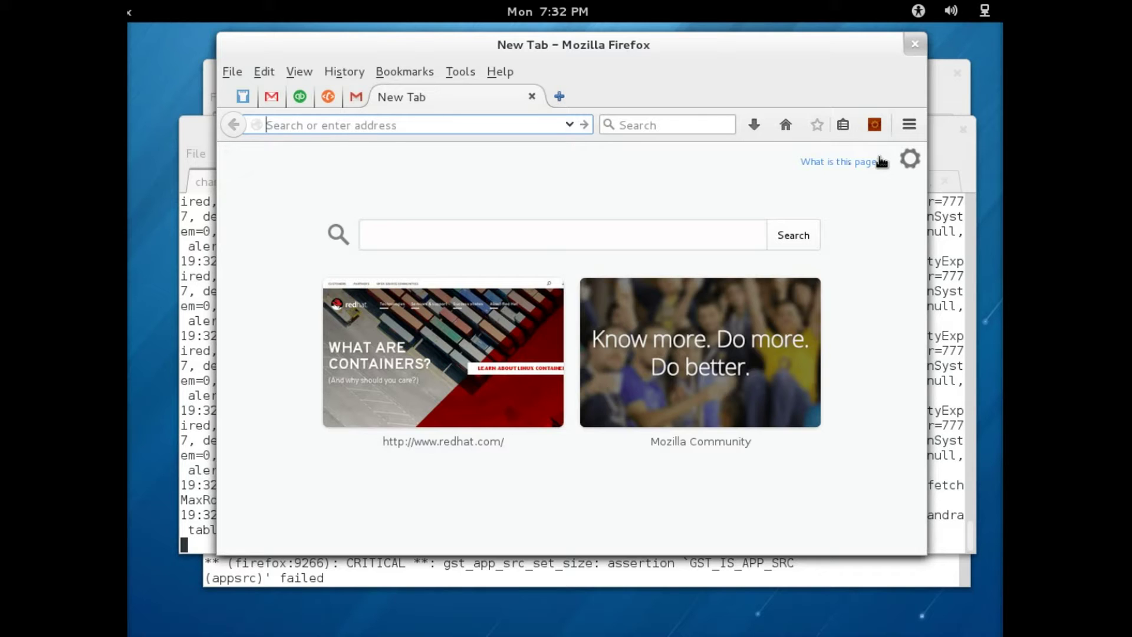
Load 127.0.0.1:8080/telscale-management in Firefox, correcting typos in the address.
{"action": "type", "text": "127"}
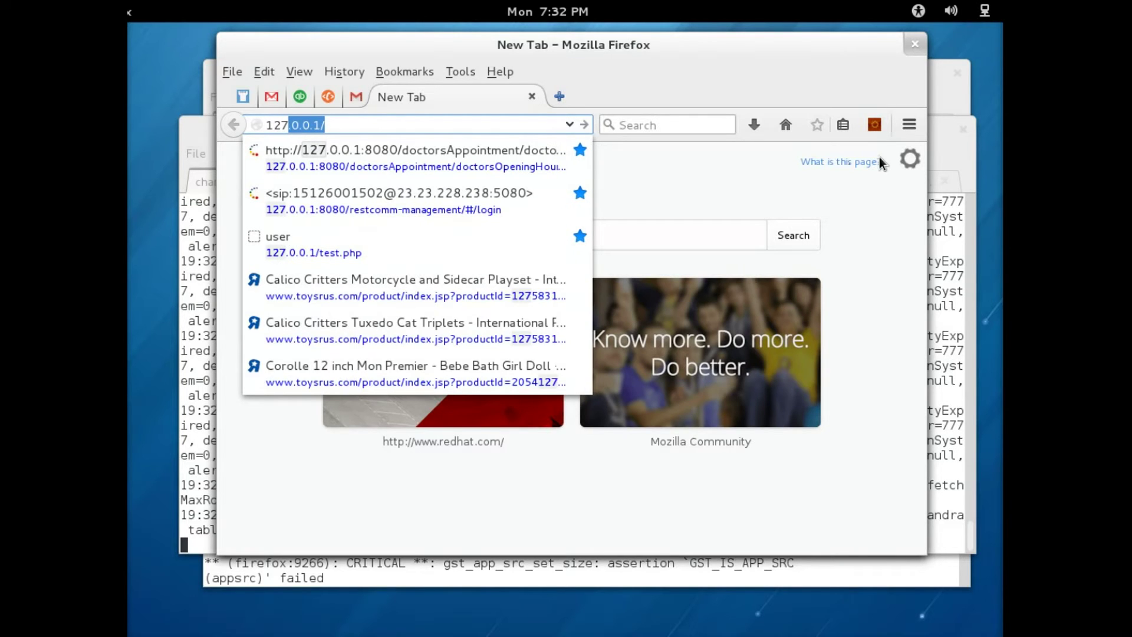
{"action": "type", "text": ".0.0.1"}
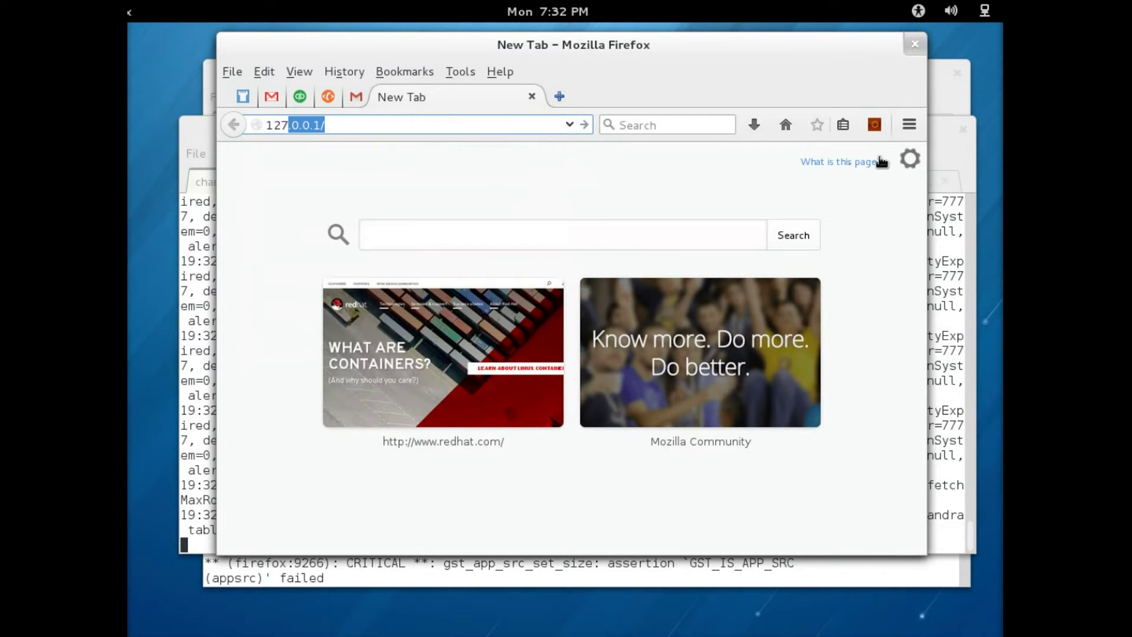
{"action": "key", "text": "Delete"}
{"action": "type", "text": ":"}
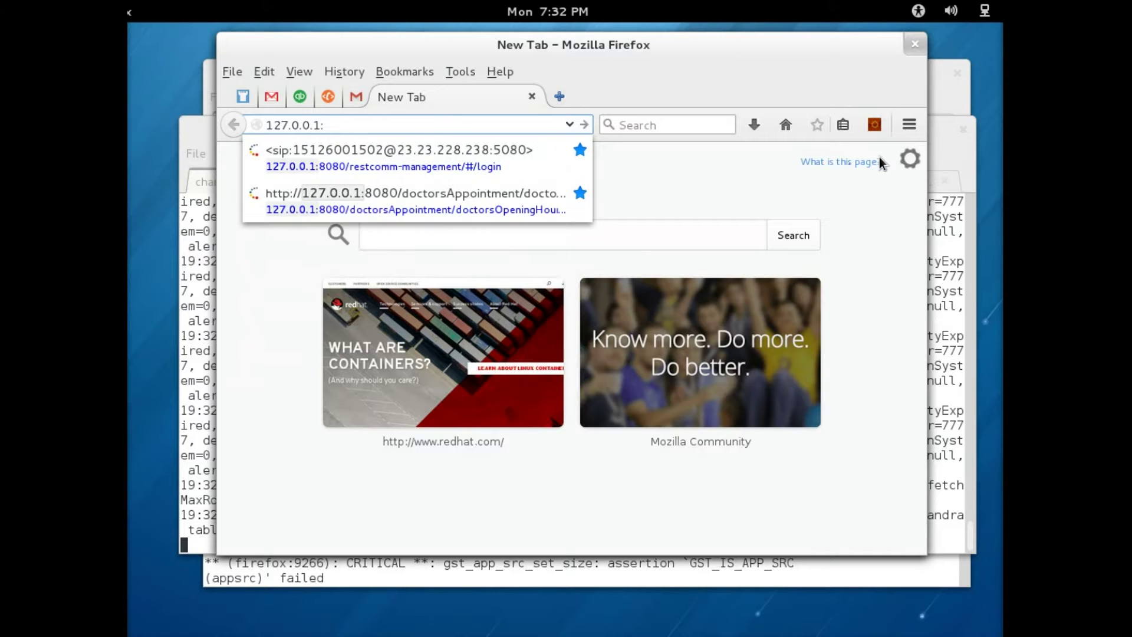
{"action": "type", "text": "8080"}
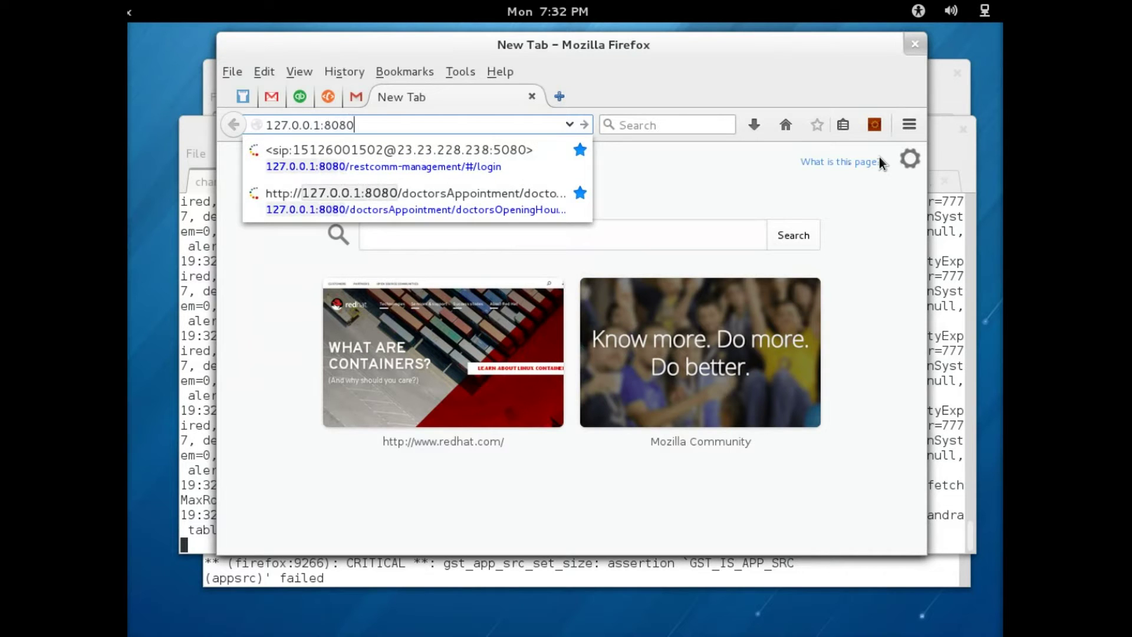
{"action": "type", "text": "/telsc"}
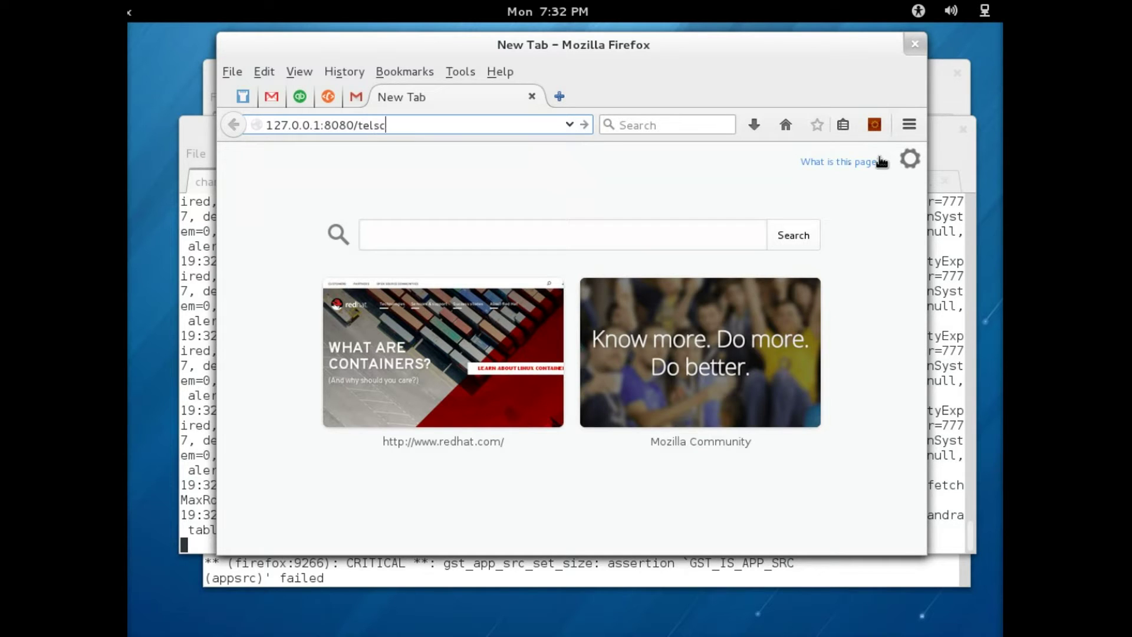
{"action": "type", "text": "ale-management"}
{"action": "key", "text": "Return"}
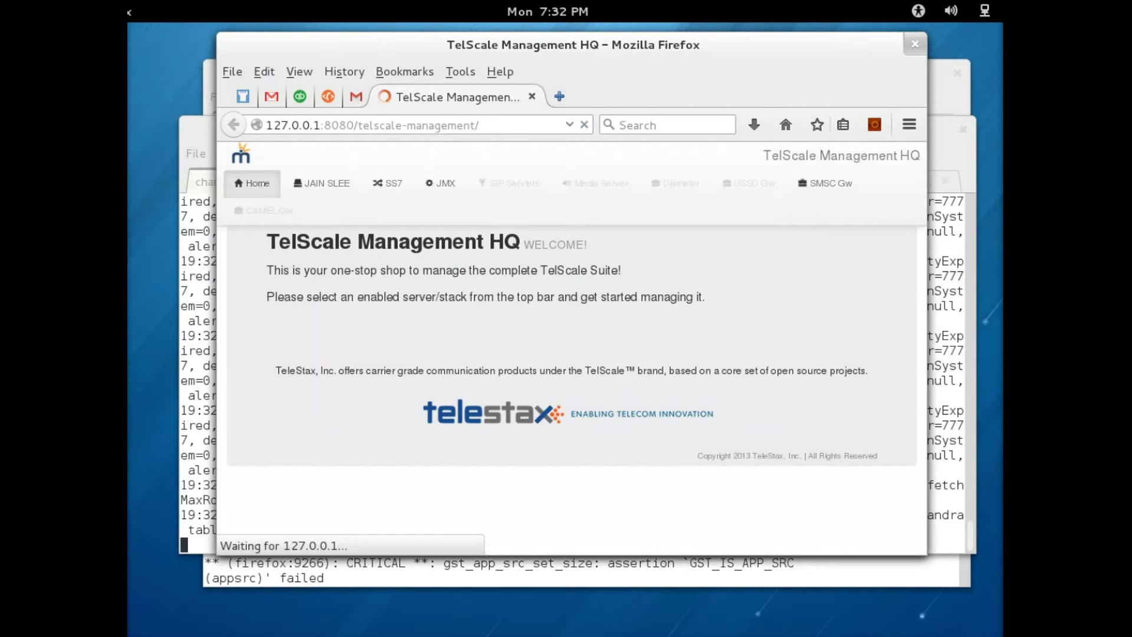
Open the SMSC Gw console and its ESMEs list showing the 'test' entity.
{"action": "left_click_drag", "start_coordinate": [772, 57], "coordinate": [734, 61]}
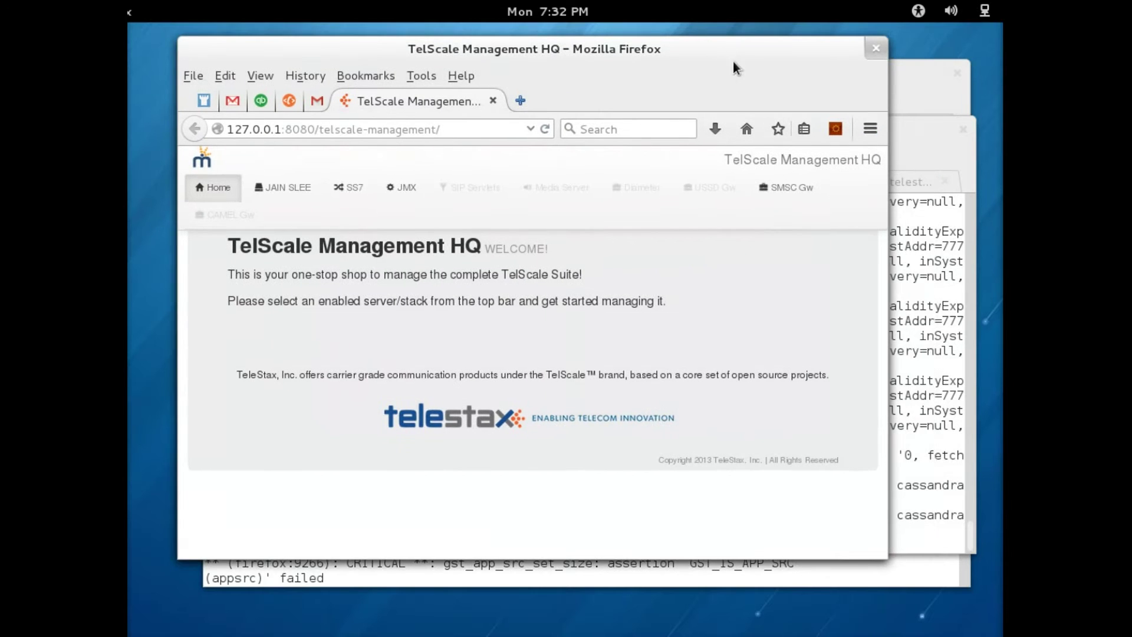
{"action": "left_click_drag", "start_coordinate": [885, 558], "coordinate": [960, 630]}
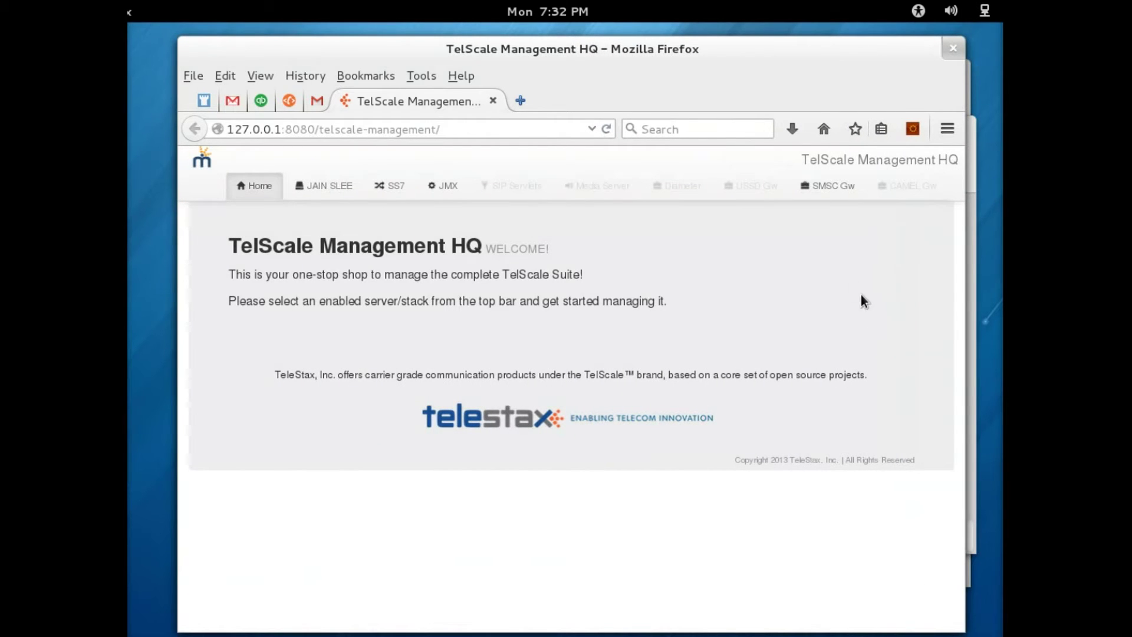
{"action": "left_click", "coordinate": [822, 186]}
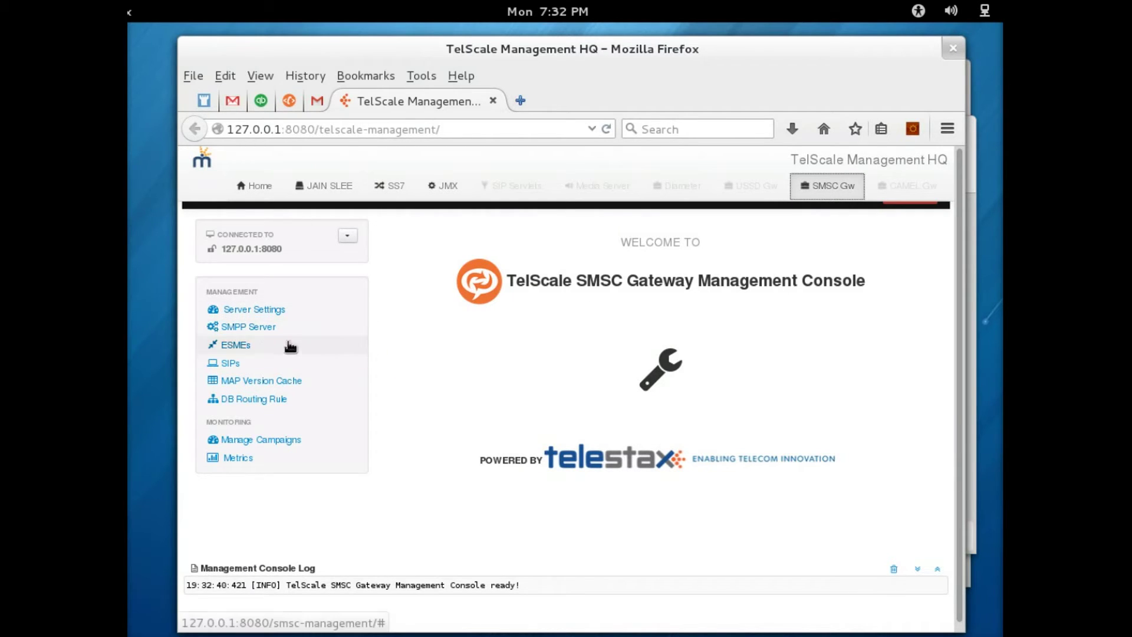
{"action": "left_click", "coordinate": [239, 348]}
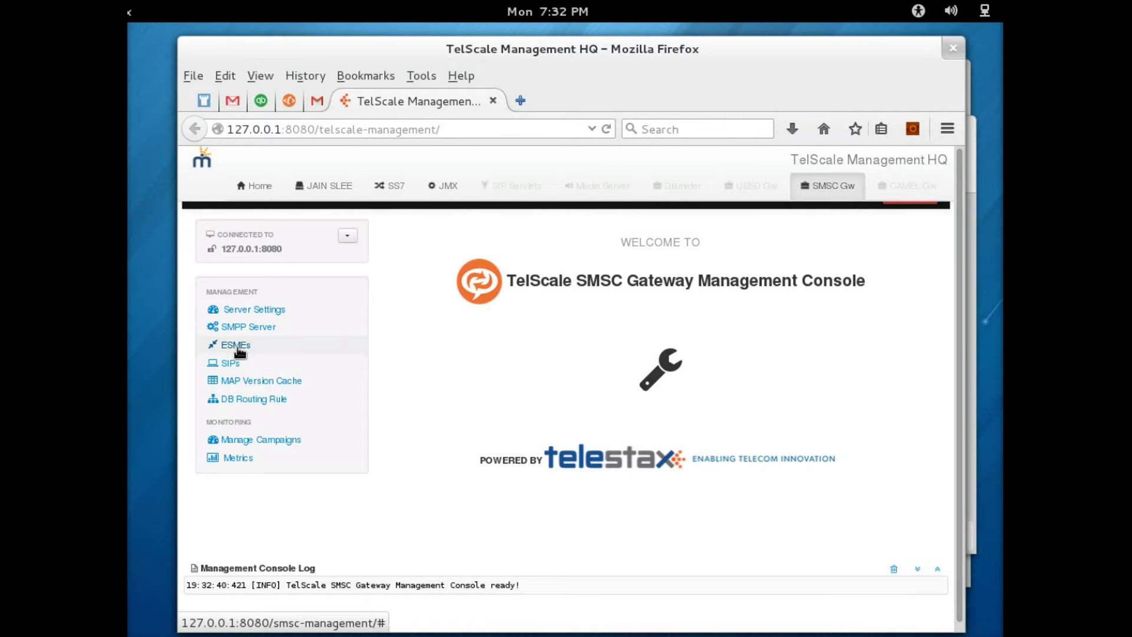
{"action": "left_click", "coordinate": [238, 348]}
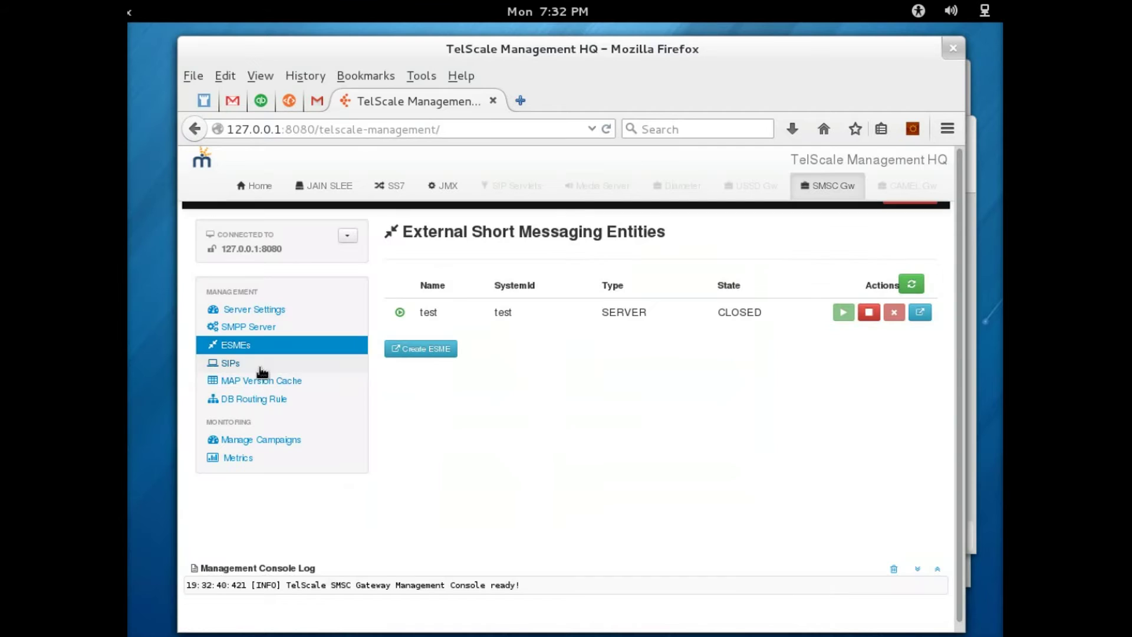
Resize and reposition the Firefox window around the ESME list.
{"action": "double_click", "coordinate": [618, 59]}
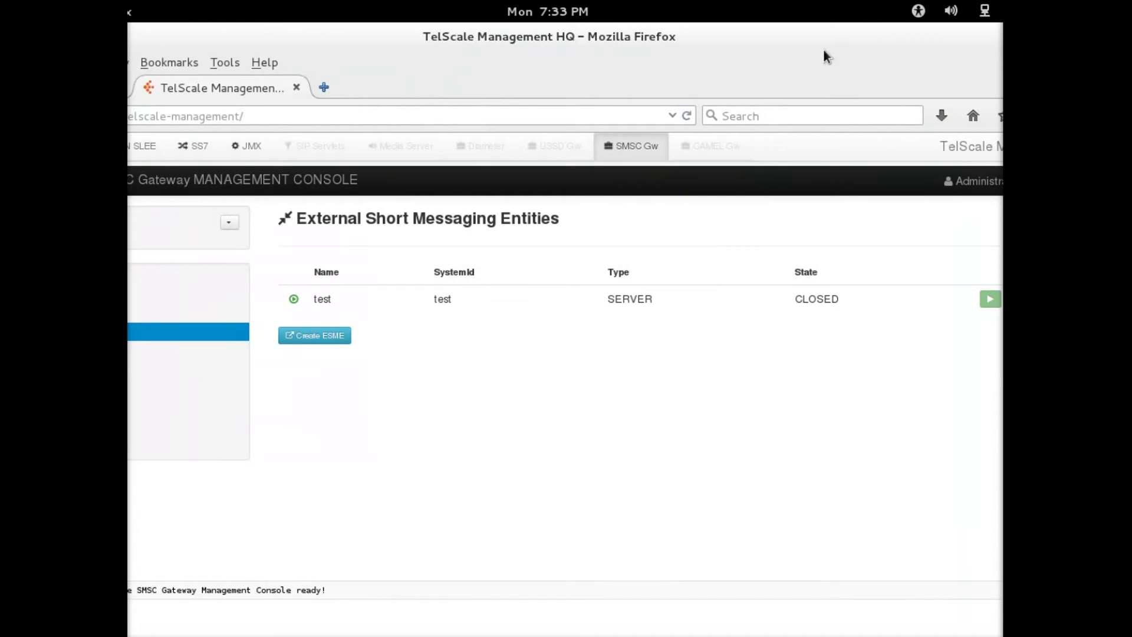
{"action": "double_click", "coordinate": [829, 36]}
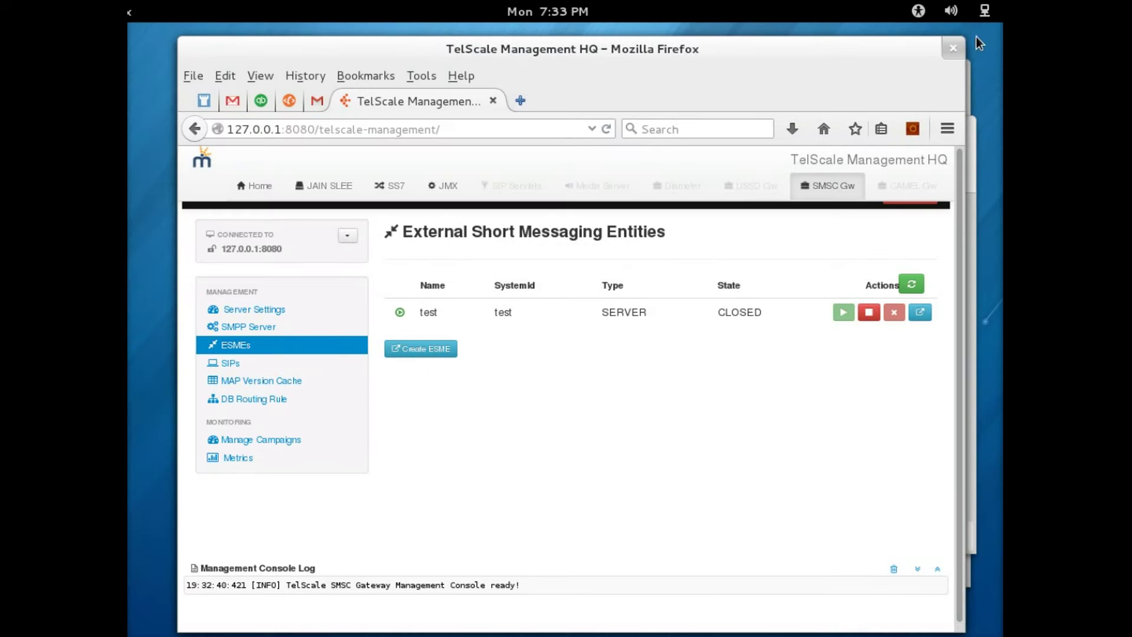
{"action": "left_click_drag", "start_coordinate": [962, 44], "coordinate": [999, 57]}
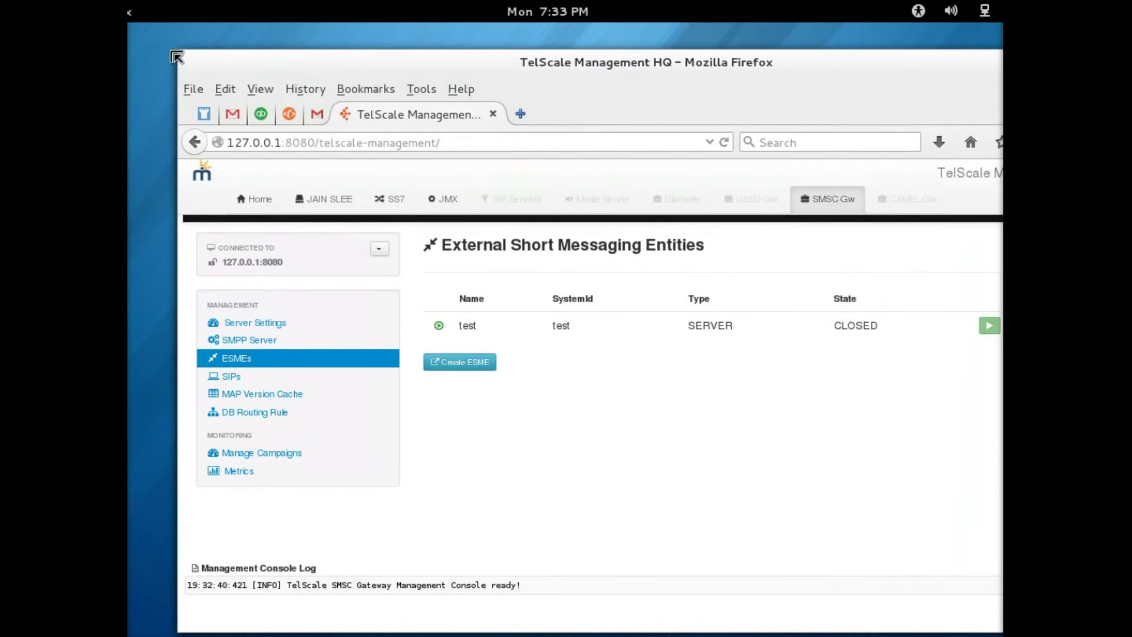
{"action": "left_click_drag", "start_coordinate": [182, 56], "coordinate": [128, 44]}
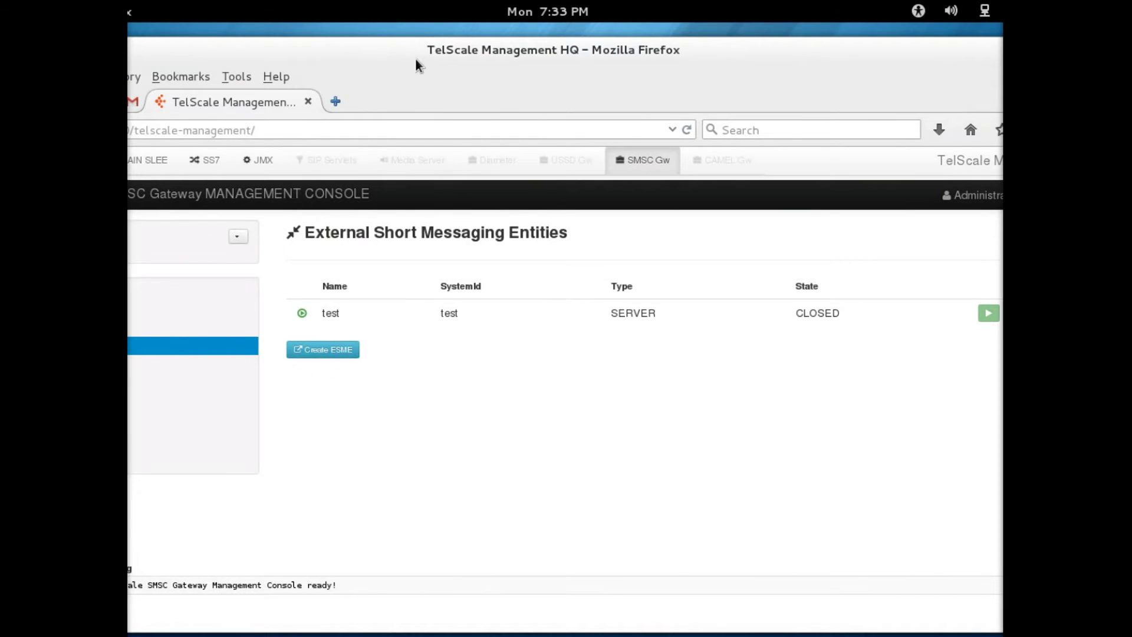
{"action": "mouse_move", "coordinate": [415, 53]}
{"action": "left_mouse_down"}
{"action": "mouse_move", "coordinate": [451, 57]}
{"action": "mouse_move", "coordinate": [406, 56]}
{"action": "left_mouse_up"}
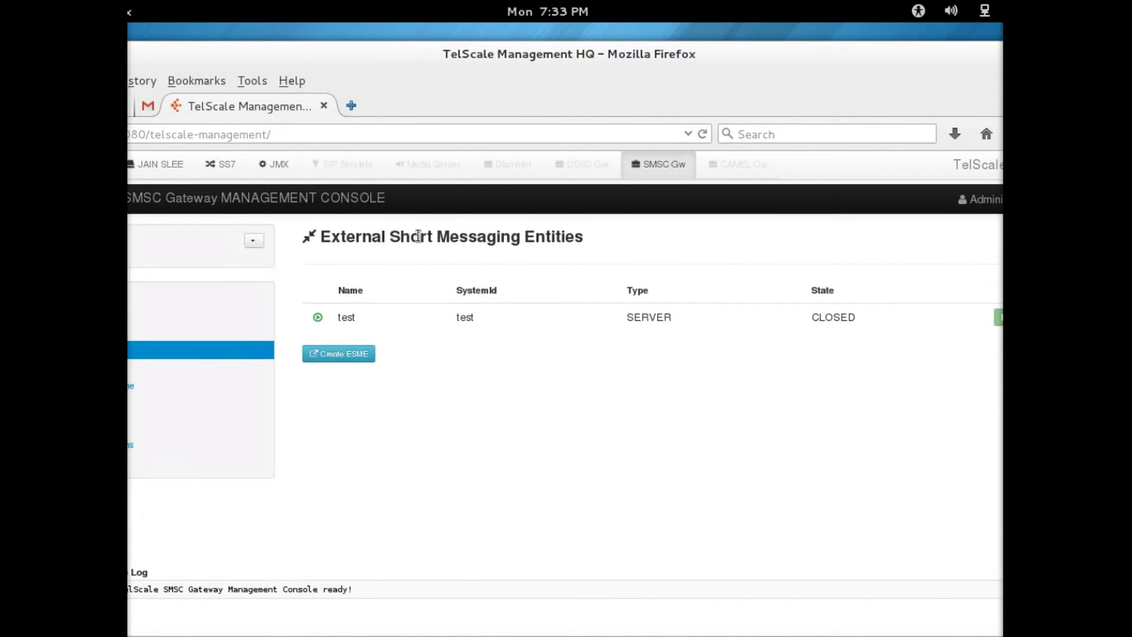
Expand the 'test' ESME and review its TRANSCEIVER bind, version 3.4 and 6666 address range.
{"action": "left_click", "coordinate": [363, 322]}
{"action": "scroll", "coordinate": [570, 427], "scroll_direction": "down", "scroll_amount": 3}
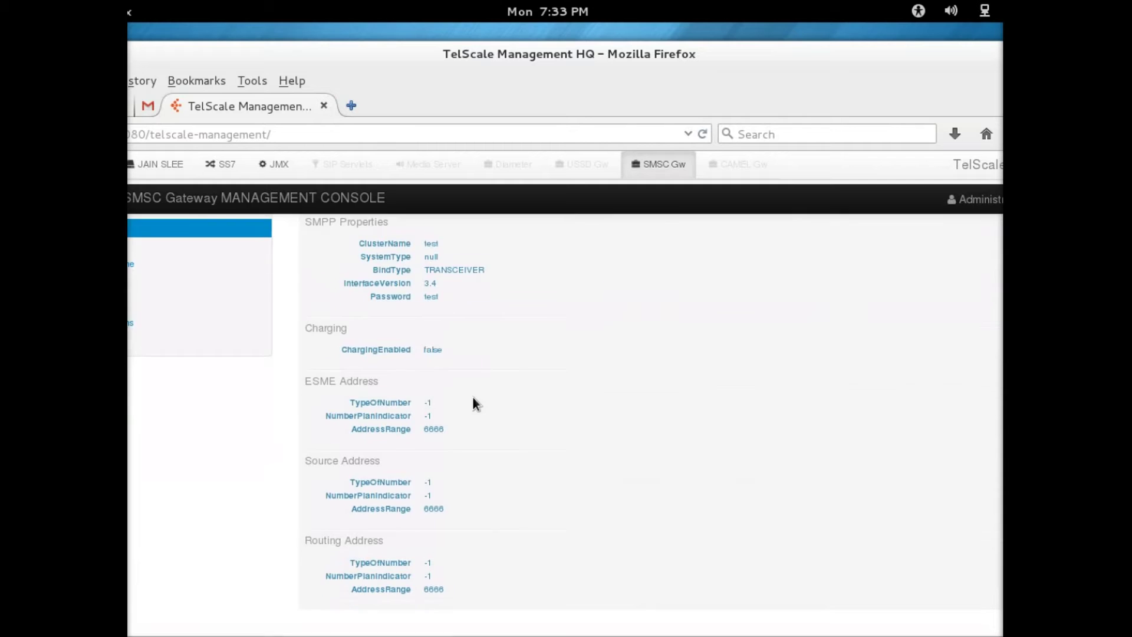
{"action": "scroll", "coordinate": [460, 396], "scroll_direction": "down", "scroll_amount": 6}
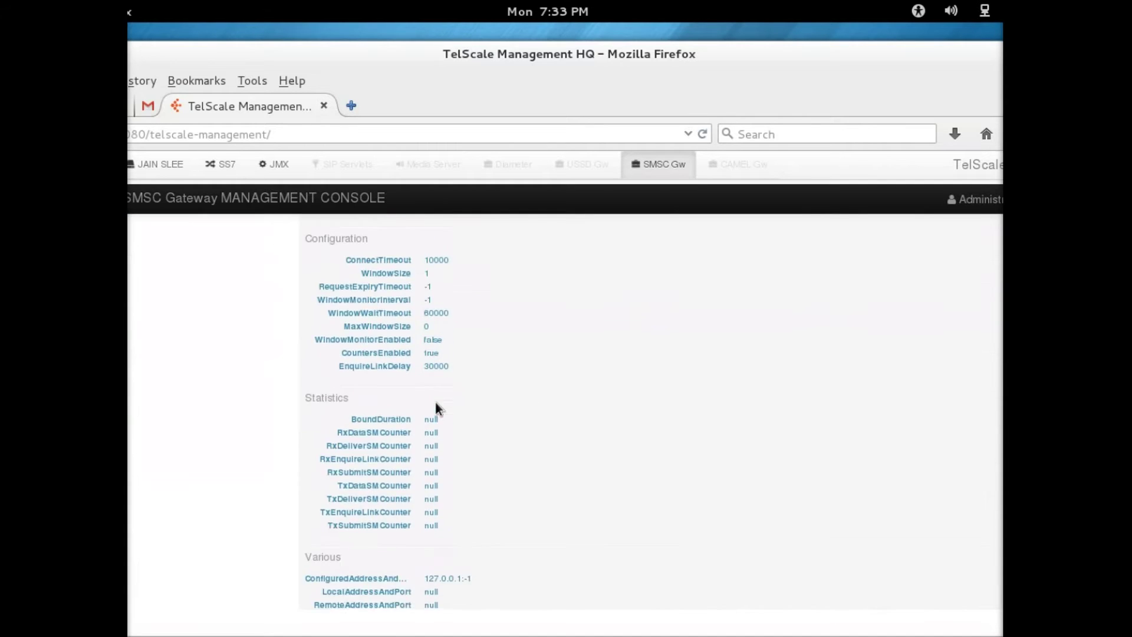
{"action": "scroll", "coordinate": [449, 413], "scroll_direction": "down", "scroll_amount": 4}
{"action": "scroll", "coordinate": [463, 430], "scroll_direction": "up", "scroll_amount": 4}
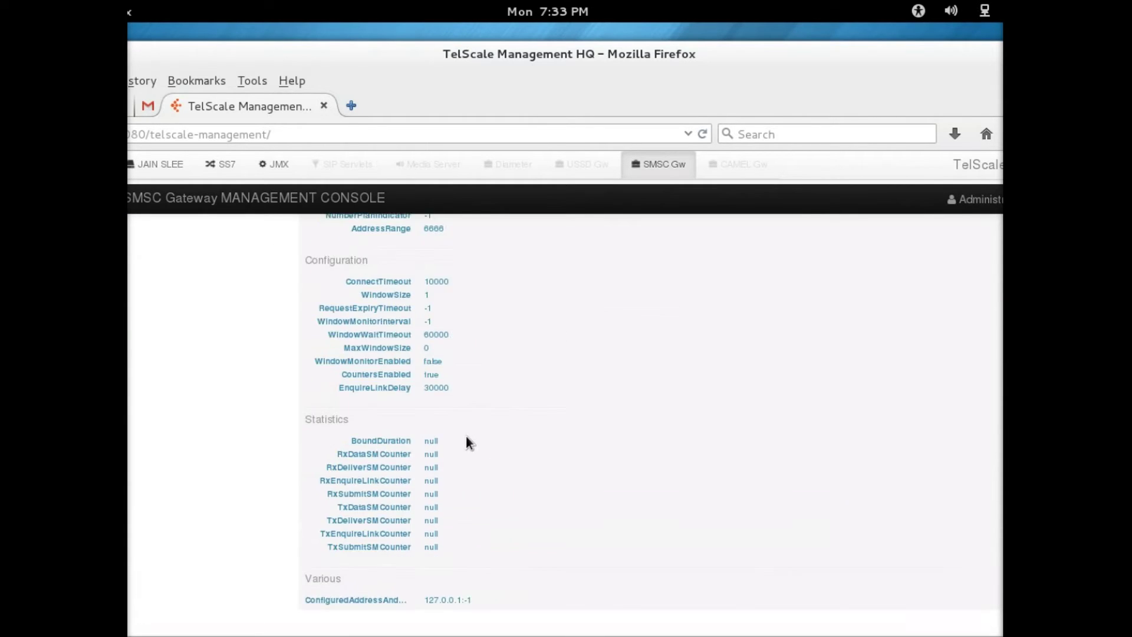
{"action": "scroll", "coordinate": [465, 433], "scroll_direction": "up", "scroll_amount": 10}
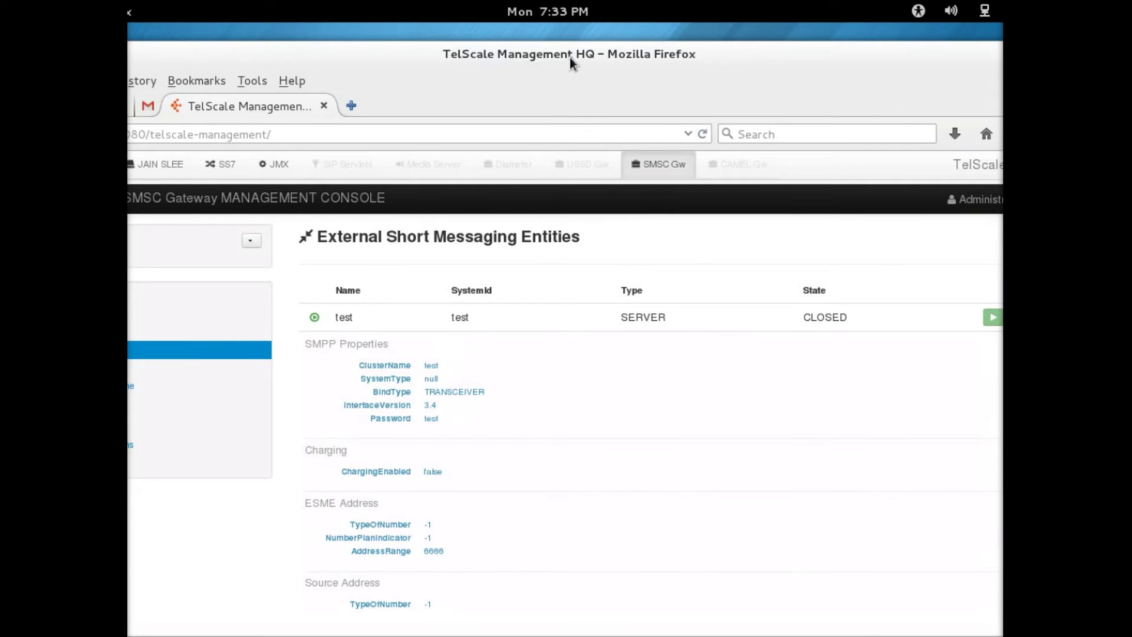
{"action": "left_click_drag", "start_coordinate": [570, 62], "coordinate": [612, 137]}
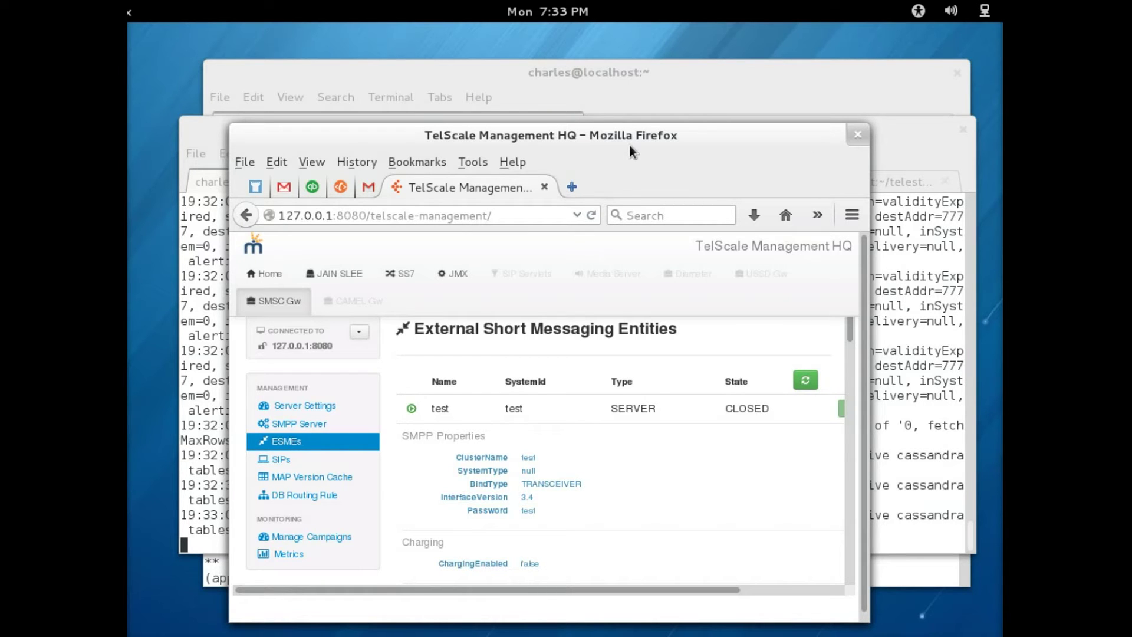
Run ./run.sh in the TelScale-smpp-simulator bin terminal tab to open SMPP Simulator.
{"action": "left_click_drag", "start_coordinate": [667, 145], "coordinate": [398, 195]}
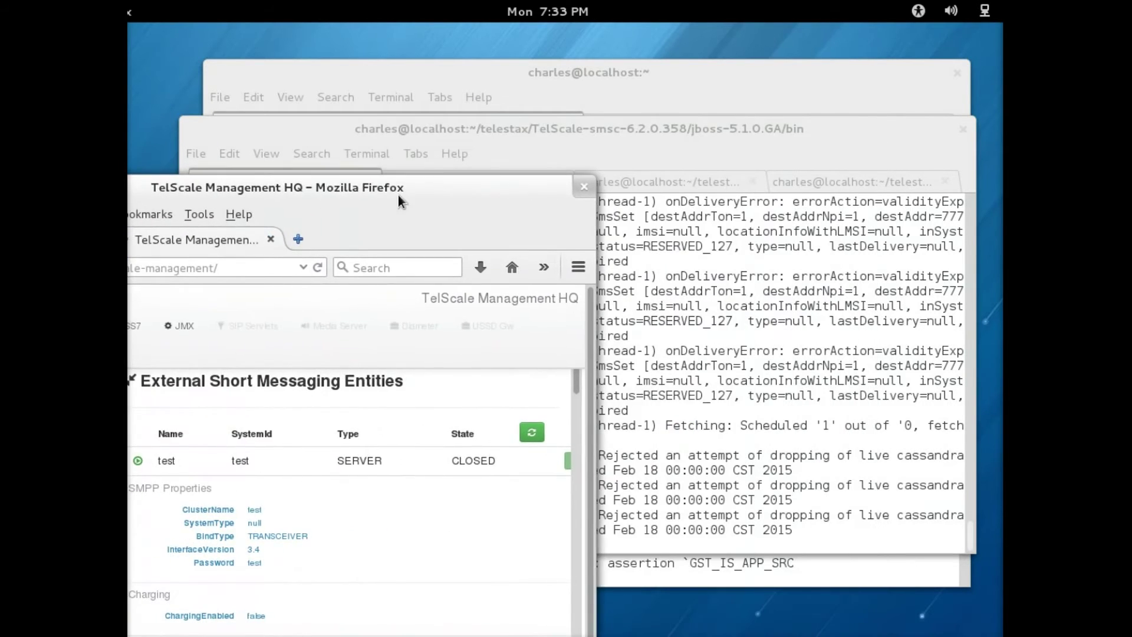
{"action": "left_click", "coordinate": [608, 144]}
{"action": "left_click", "coordinate": [492, 179]}
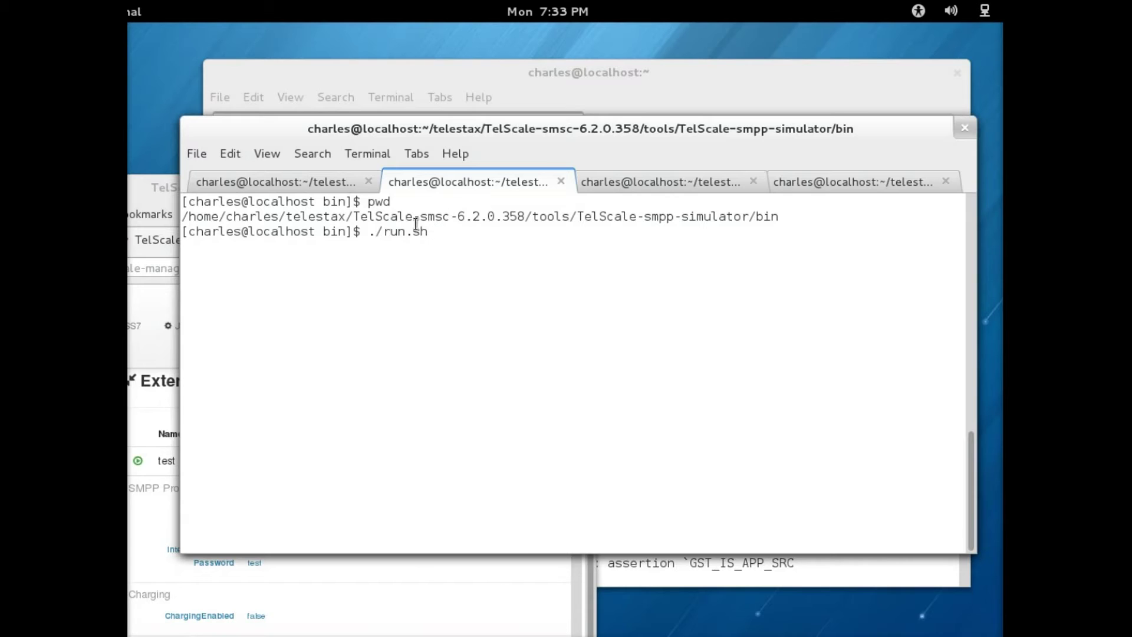
{"action": "left_click_drag", "start_coordinate": [353, 217], "coordinate": [780, 219]}
{"action": "left_click", "coordinate": [456, 239]}
{"action": "key", "text": "Return"}
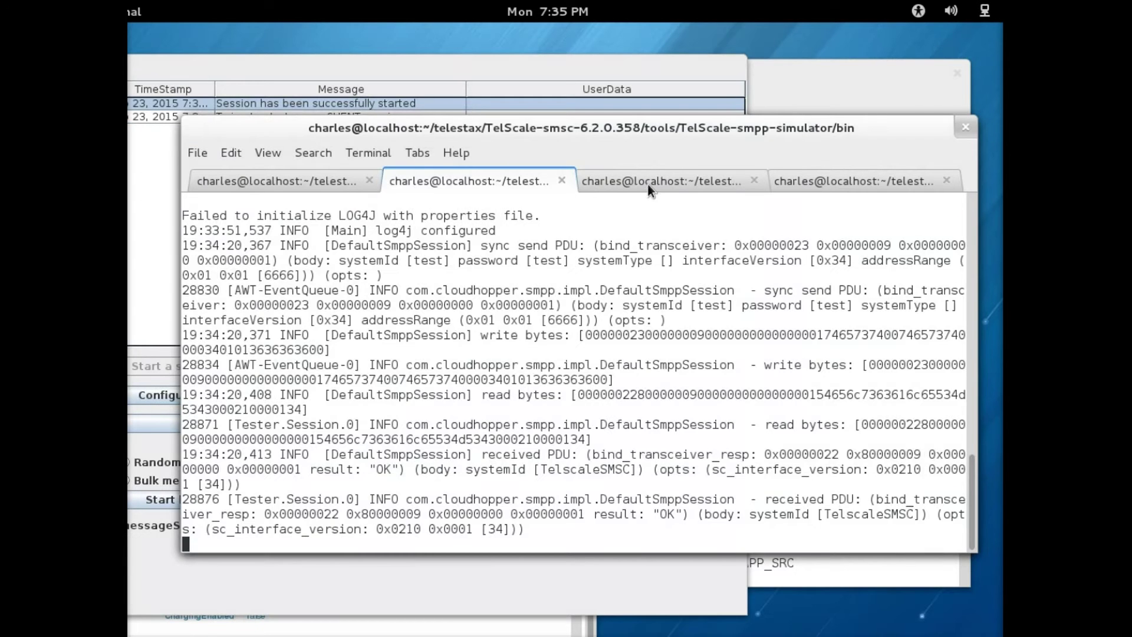
Run ./run.sh gui in the TelScale-jss7-simulator/bin tab to open SS7 Simulator main-local.
{"action": "left_click", "coordinate": [647, 184]}
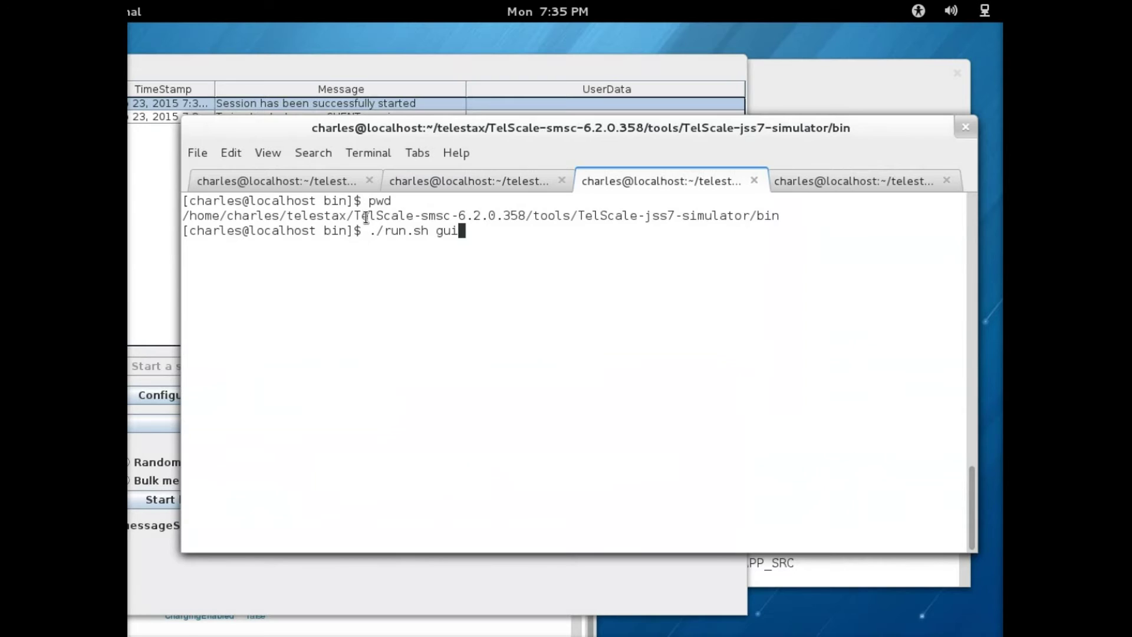
{"action": "left_click_drag", "start_coordinate": [356, 217], "coordinate": [780, 220]}
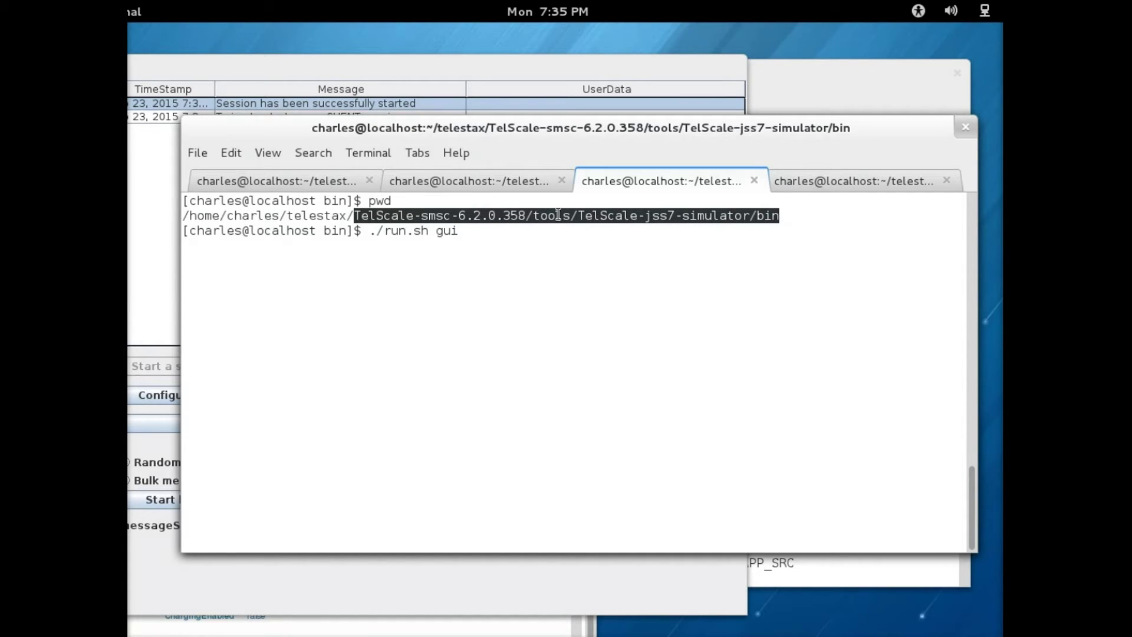
{"action": "left_click", "coordinate": [479, 233]}
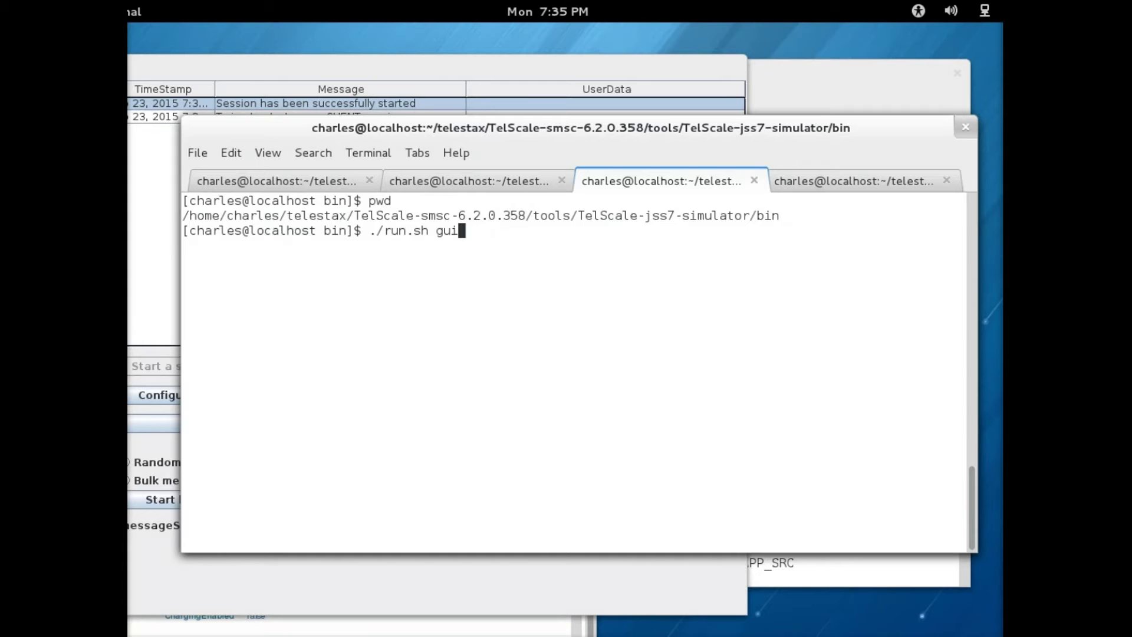
{"action": "key", "text": "Return"}
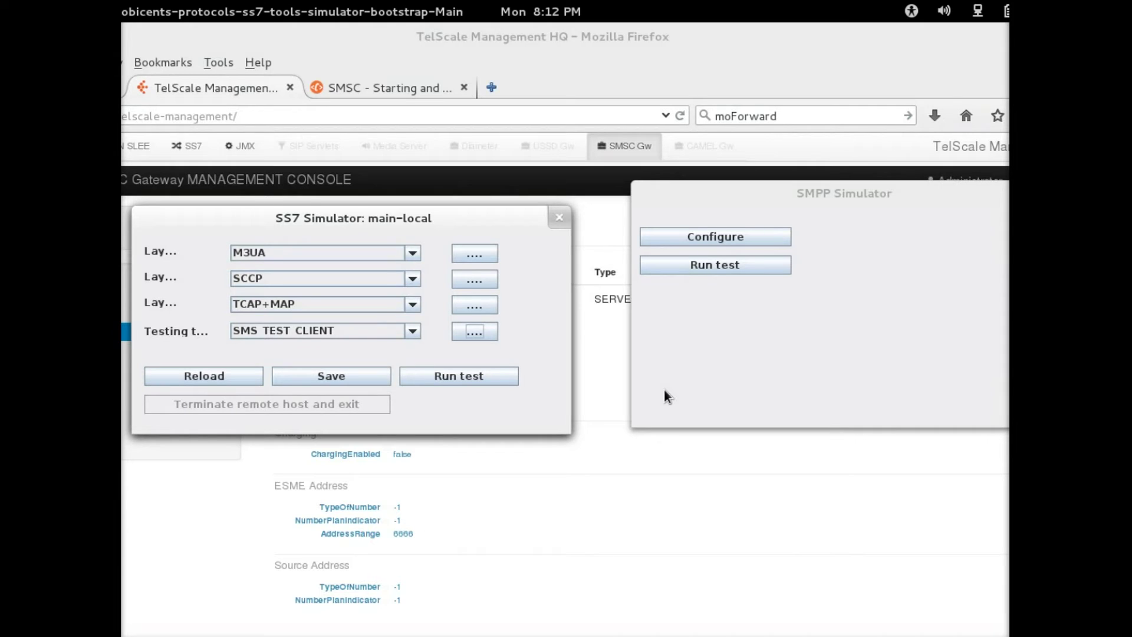
Arrange the simulator windows and launch SS7 Simulator's SMS test client over M3UA.
{"action": "left_click_drag", "start_coordinate": [300, 223], "coordinate": [292, 223]}
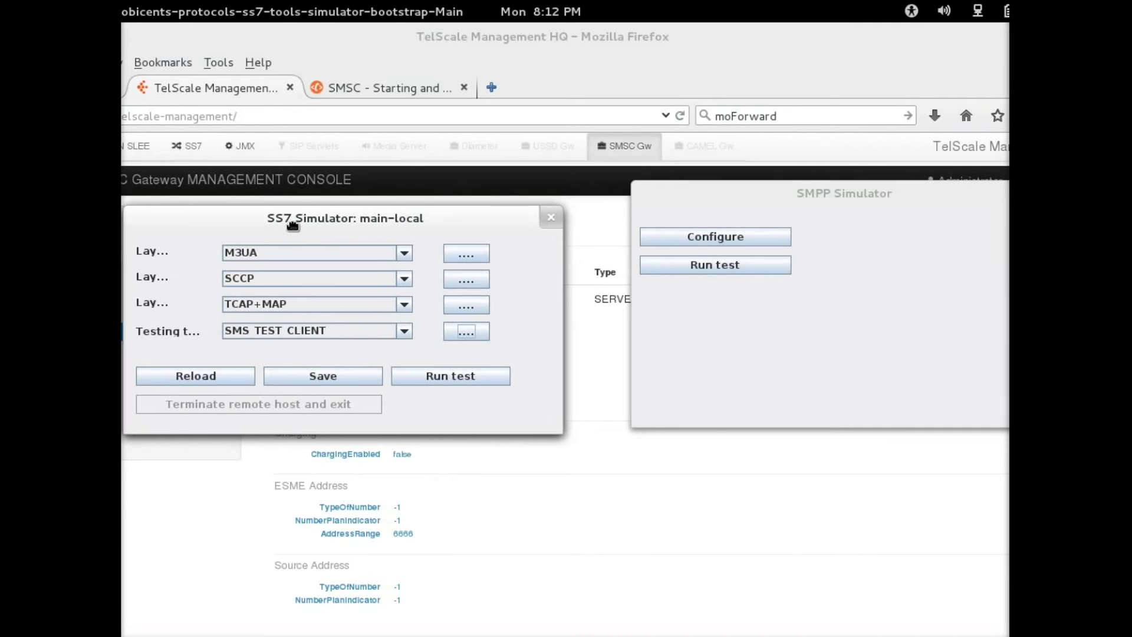
{"action": "left_click_drag", "start_coordinate": [890, 194], "coordinate": [886, 212]}
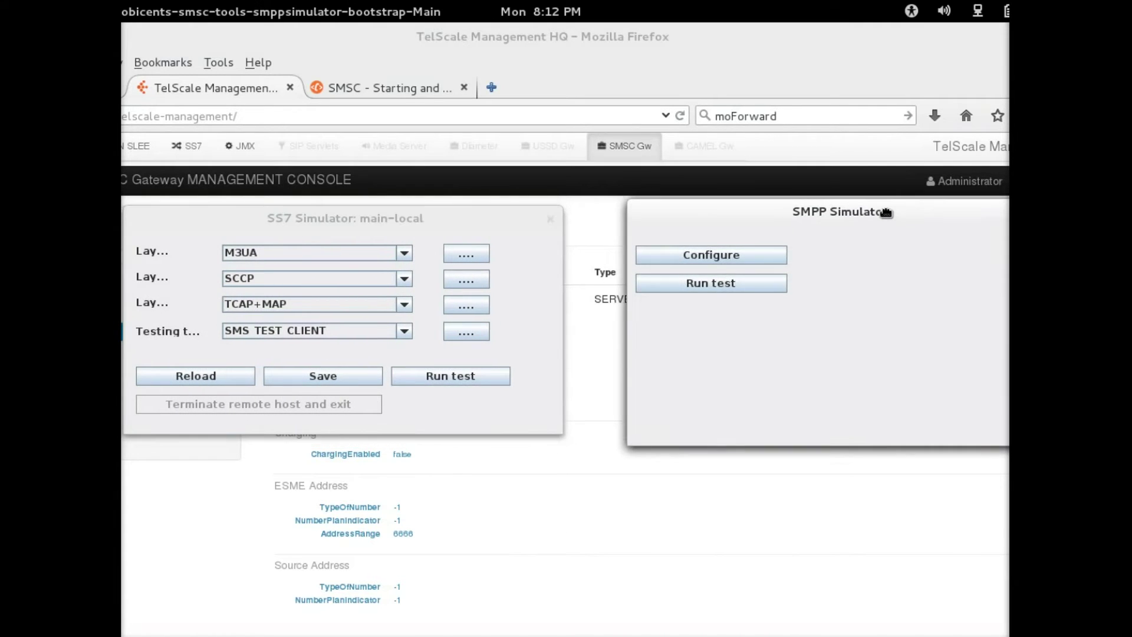
{"action": "left_click_drag", "start_coordinate": [519, 210], "coordinate": [552, 210]}
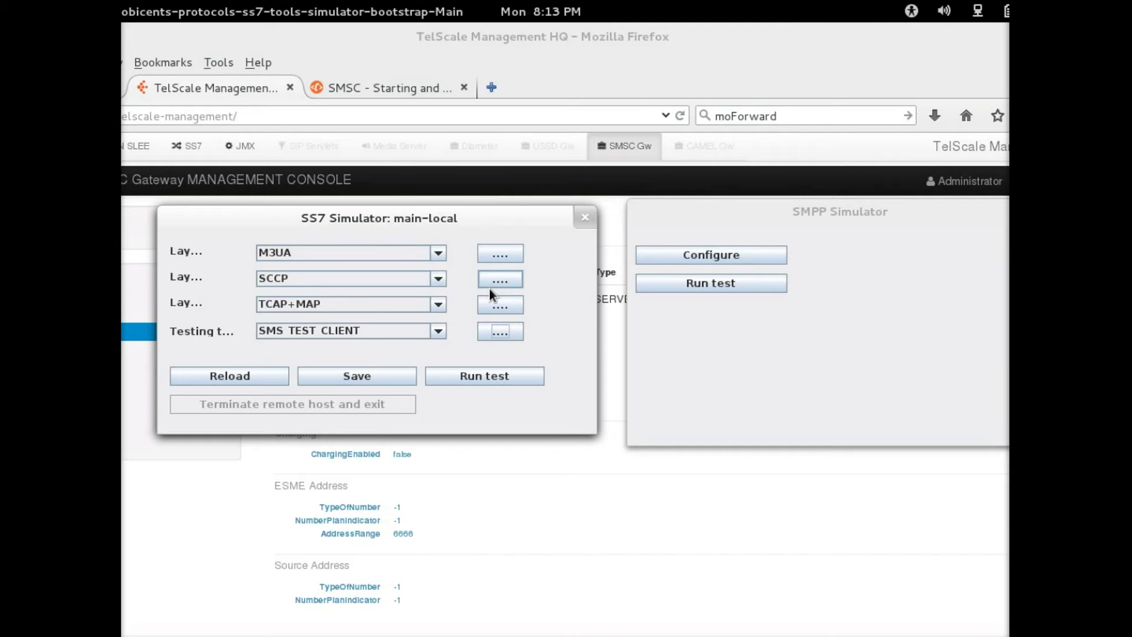
{"action": "left_click", "coordinate": [488, 373]}
{"action": "left_click_drag", "start_coordinate": [378, 80], "coordinate": [467, 39]}
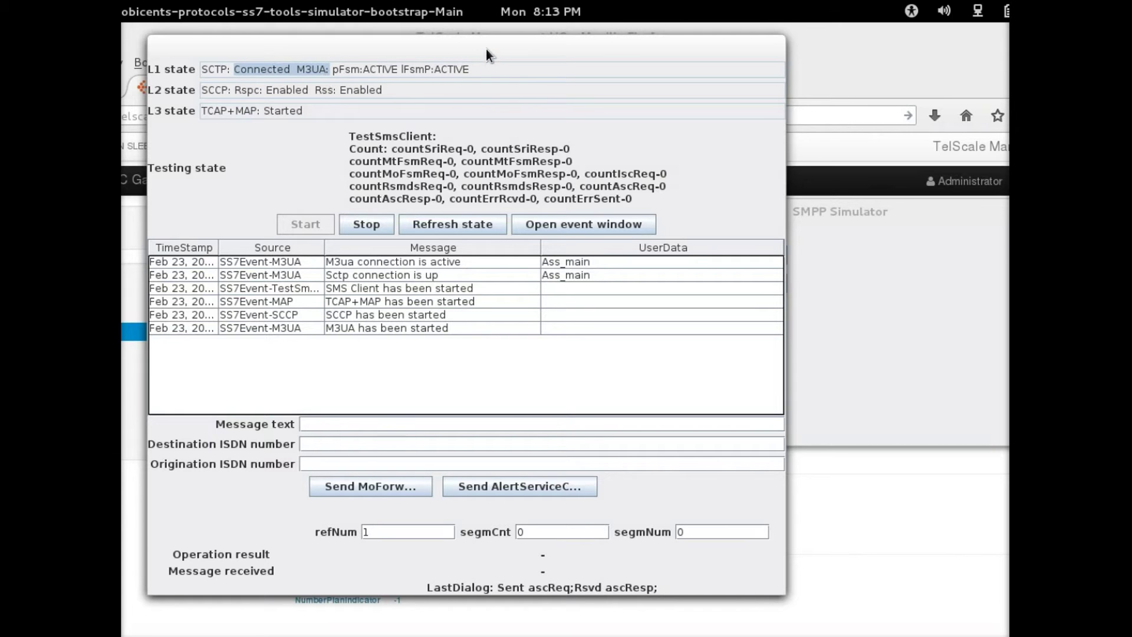
Confirm SMPP general parameters: TRANSCEIVER client to 127.0.0.1 port 2776.
{"action": "left_click_drag", "start_coordinate": [487, 52], "coordinate": [461, 63]}
{"action": "left_click", "coordinate": [921, 307]}
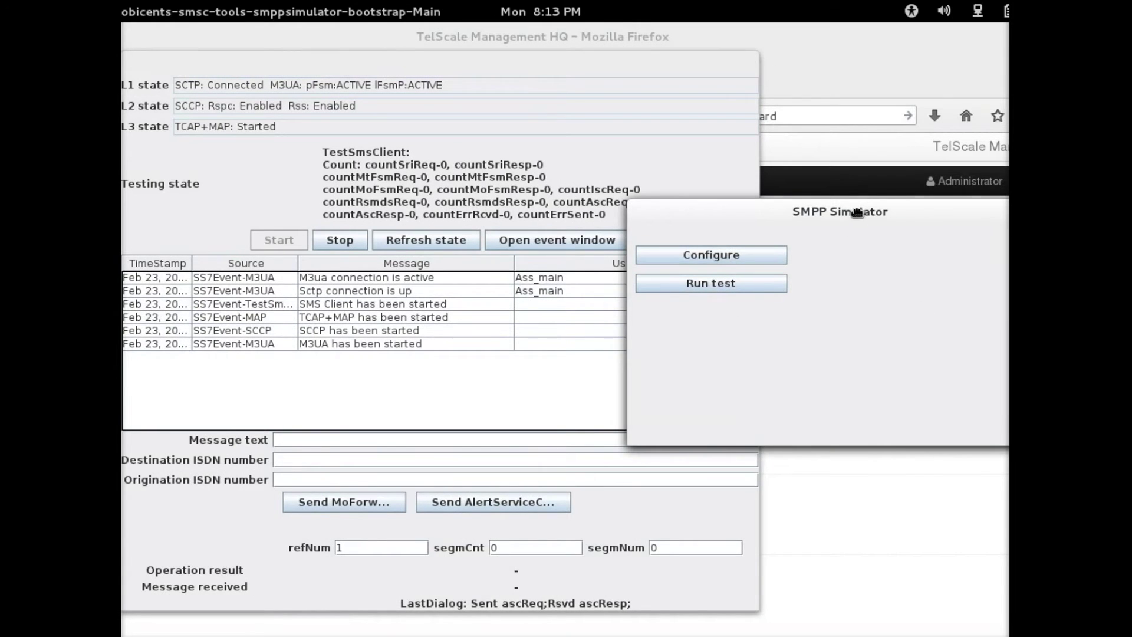
{"action": "left_click_drag", "start_coordinate": [857, 214], "coordinate": [785, 219]}
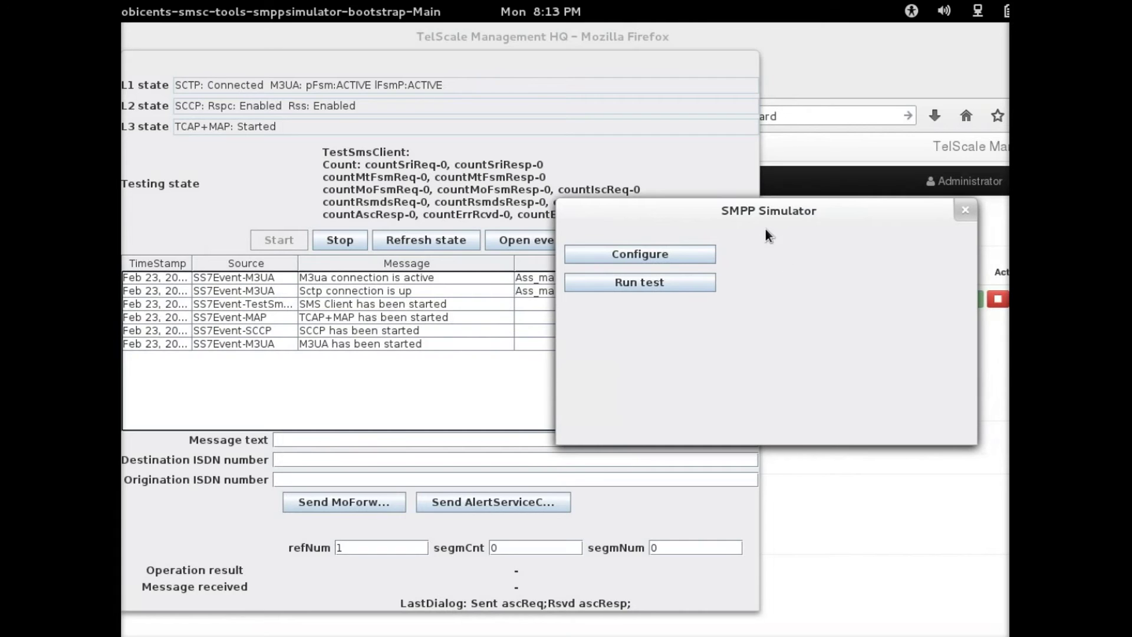
{"action": "left_click", "coordinate": [638, 255]}
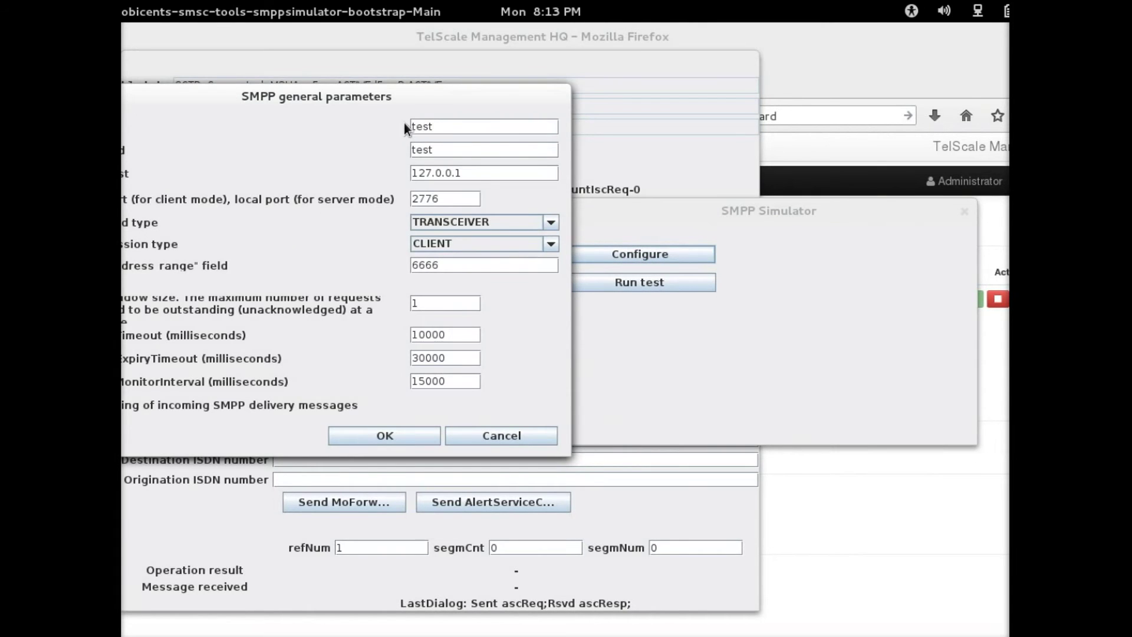
{"action": "left_click_drag", "start_coordinate": [355, 98], "coordinate": [701, 107]}
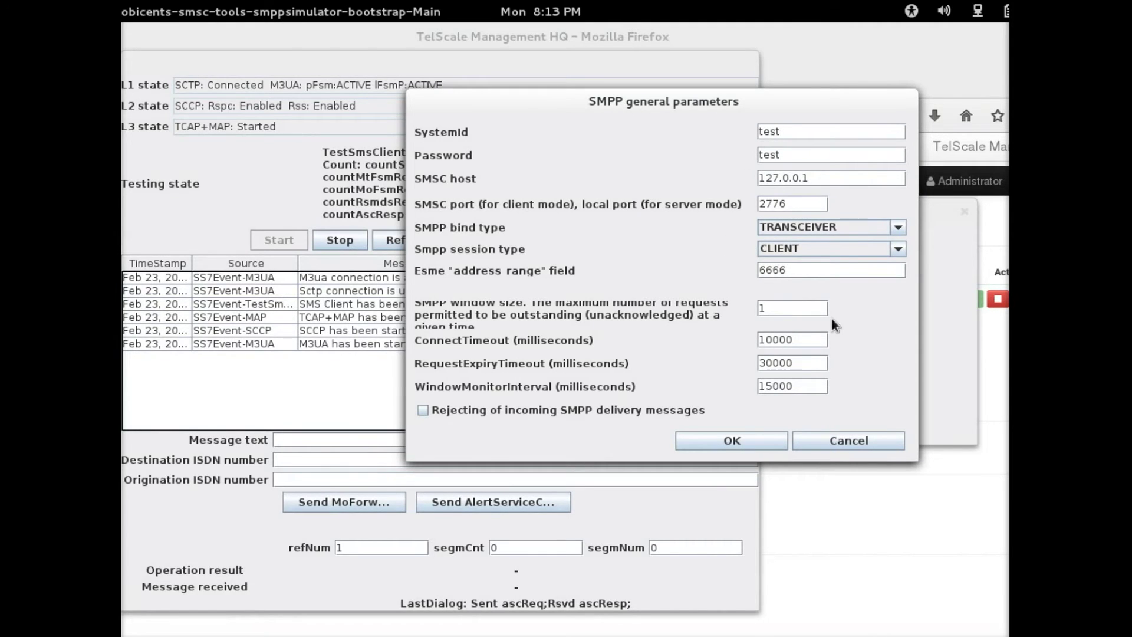
{"action": "left_click", "coordinate": [744, 439]}
Start an SMPP test session with the gateway and check its started log entry.
{"action": "left_click", "coordinate": [673, 285]}
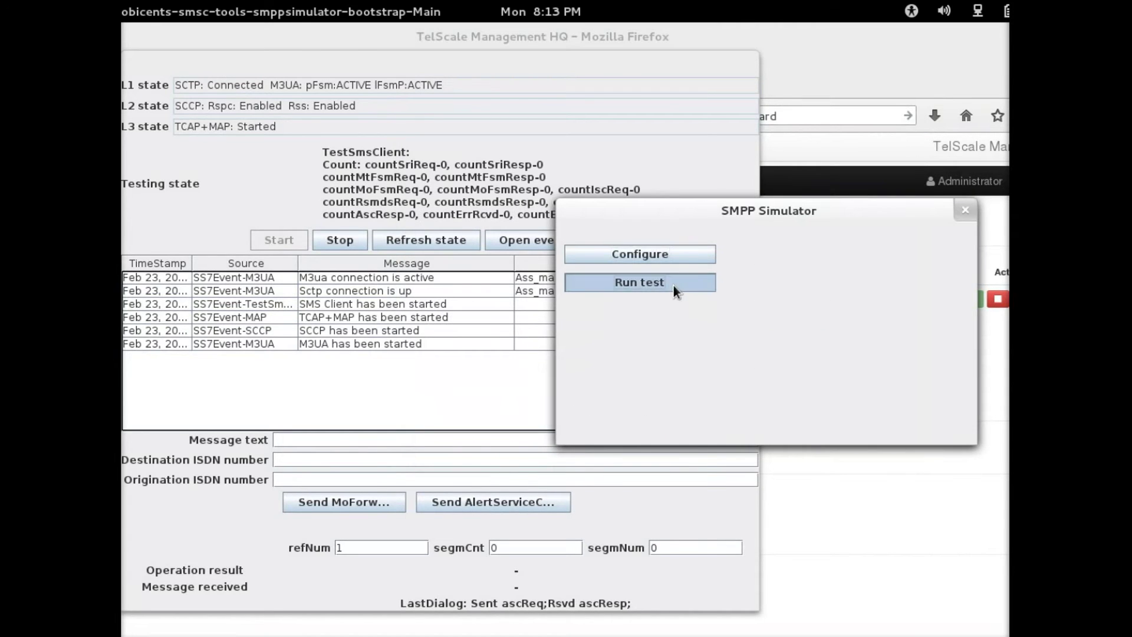
{"action": "left_click_drag", "start_coordinate": [426, 90], "coordinate": [807, 64]}
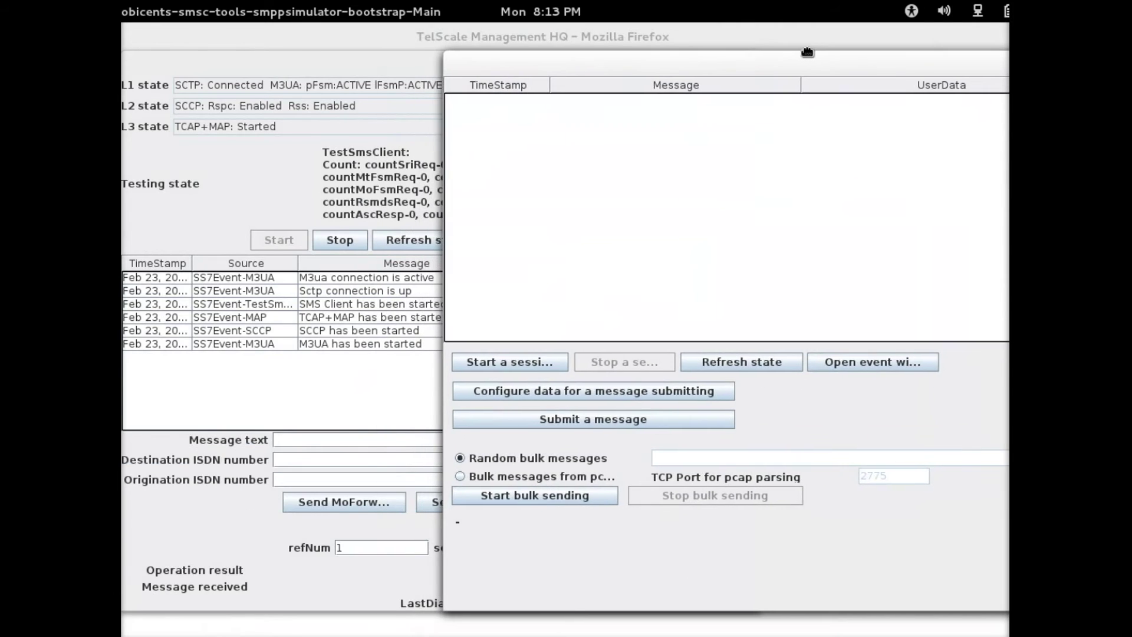
{"action": "left_click", "coordinate": [543, 361]}
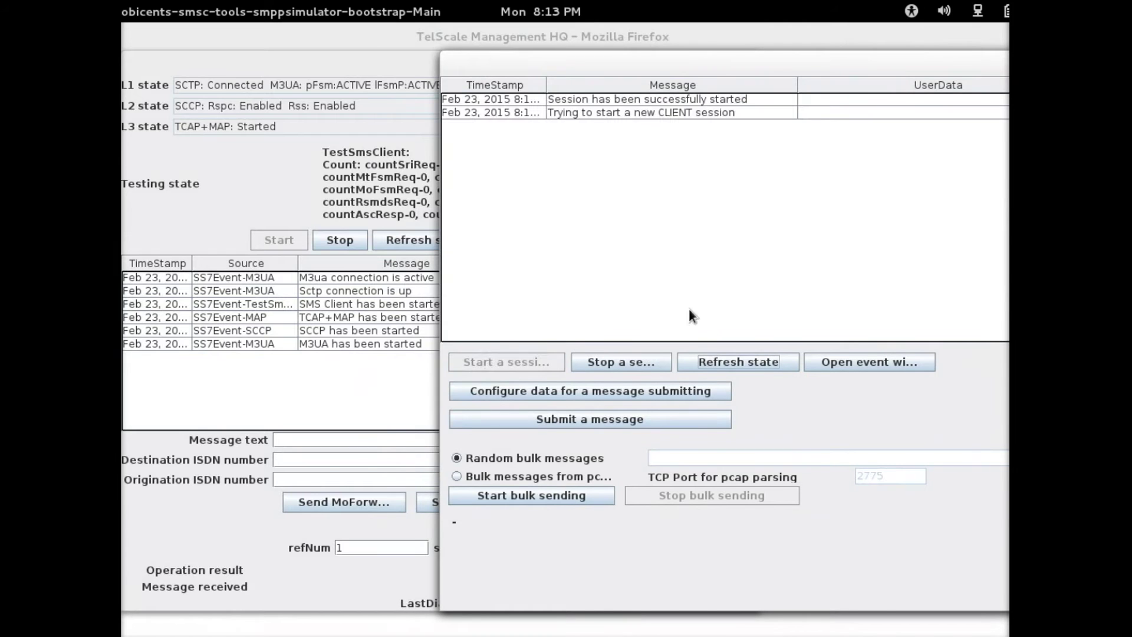
{"action": "left_click", "coordinate": [586, 101]}
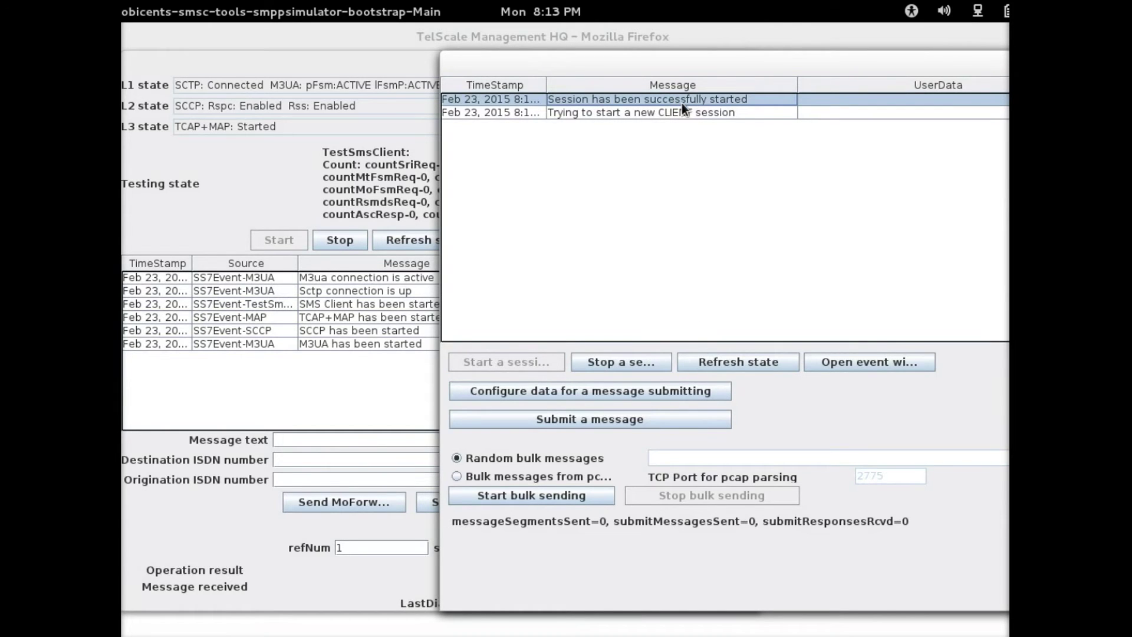
{"action": "left_click_drag", "start_coordinate": [652, 62], "coordinate": [763, 75]}
Fill in message 'Hello from JSS7 to SMPP', destination ISDN 6666 and origination ISDN 1111.
{"action": "left_click", "coordinate": [411, 60]}
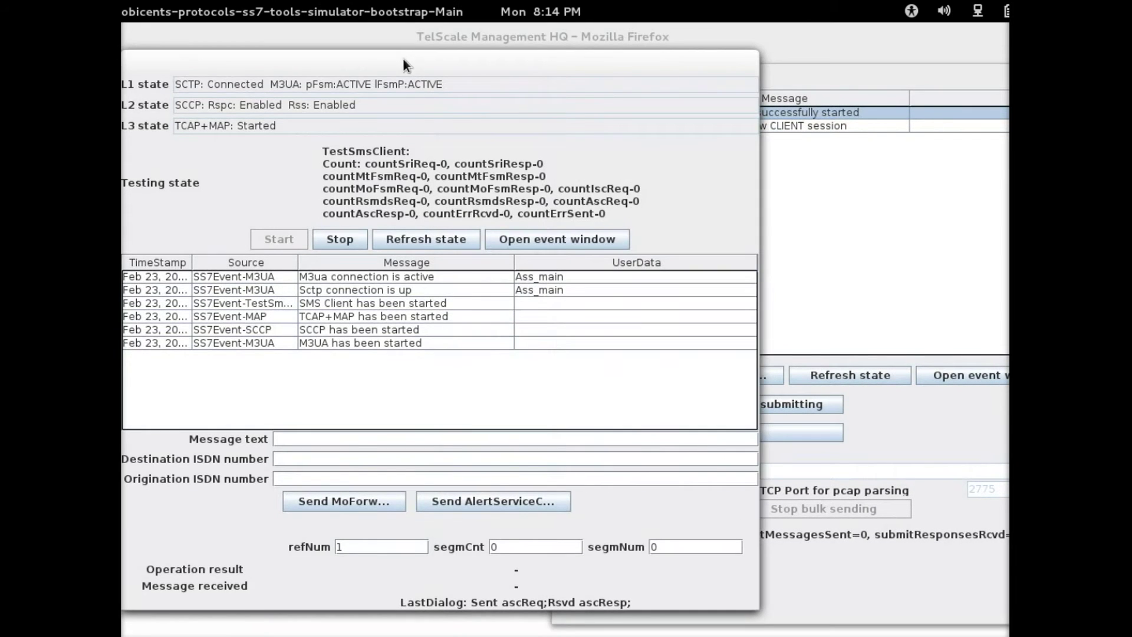
{"action": "mouse_move", "coordinate": [411, 59]}
{"action": "left_mouse_down"}
{"action": "mouse_move", "coordinate": [461, 55]}
{"action": "mouse_move", "coordinate": [411, 56]}
{"action": "left_mouse_up"}
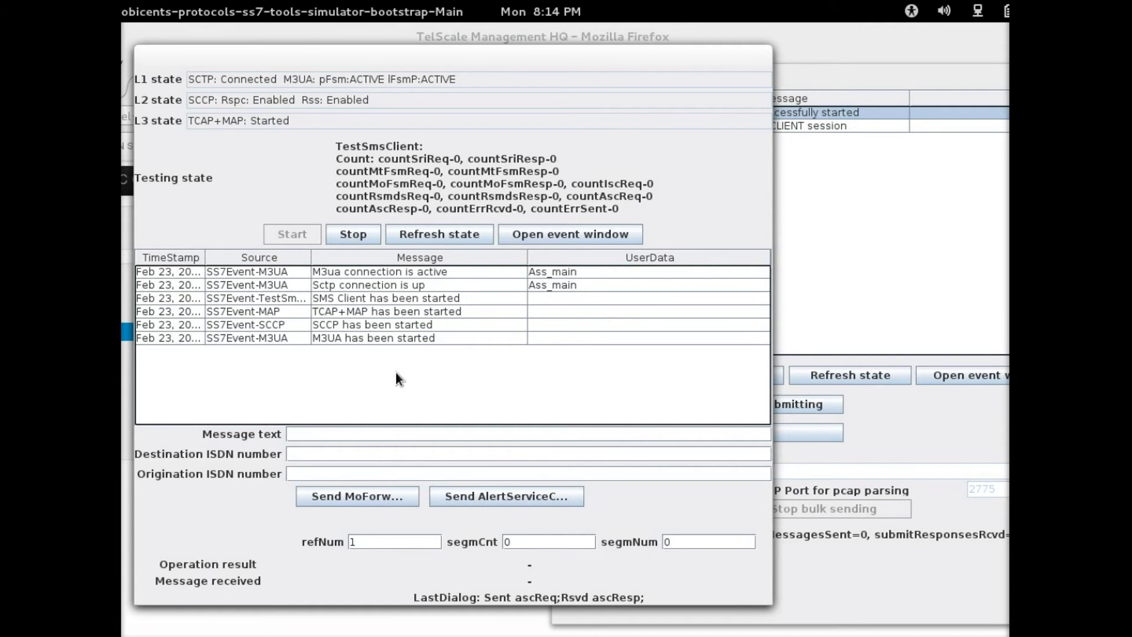
{"action": "left_click", "coordinate": [332, 435]}
{"action": "type", "text": "Hello from JSS7 to SMPP"}
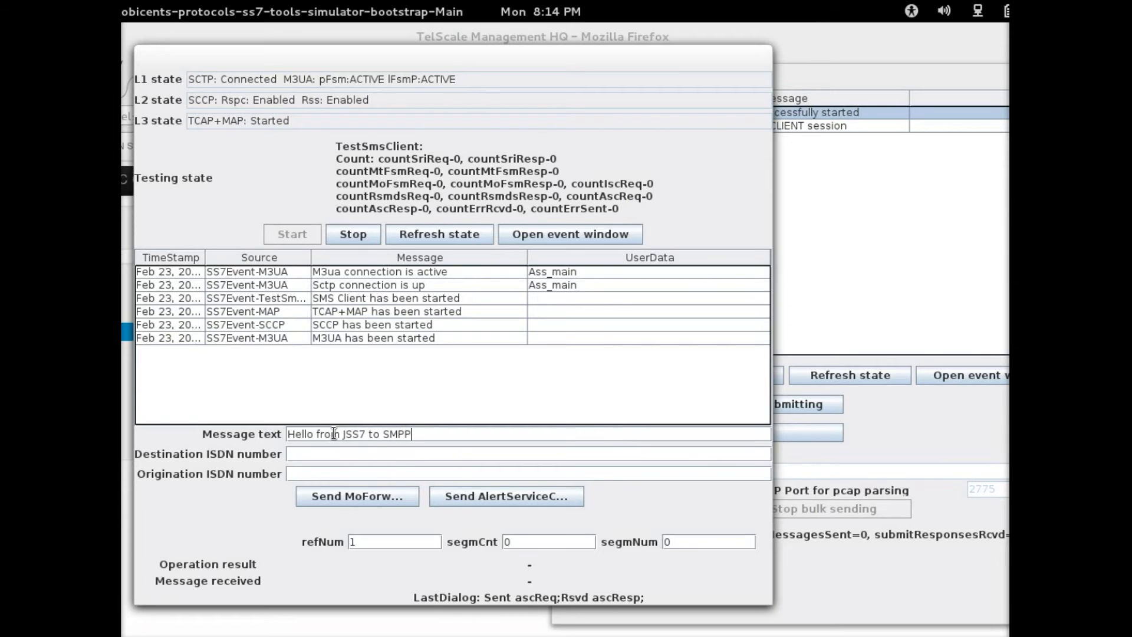
{"action": "key", "text": "Tab"}
{"action": "left_click", "coordinate": [311, 472]}
{"action": "type", "text": "1111"}
{"action": "left_click_drag", "start_coordinate": [241, 54], "coordinate": [290, 76]}
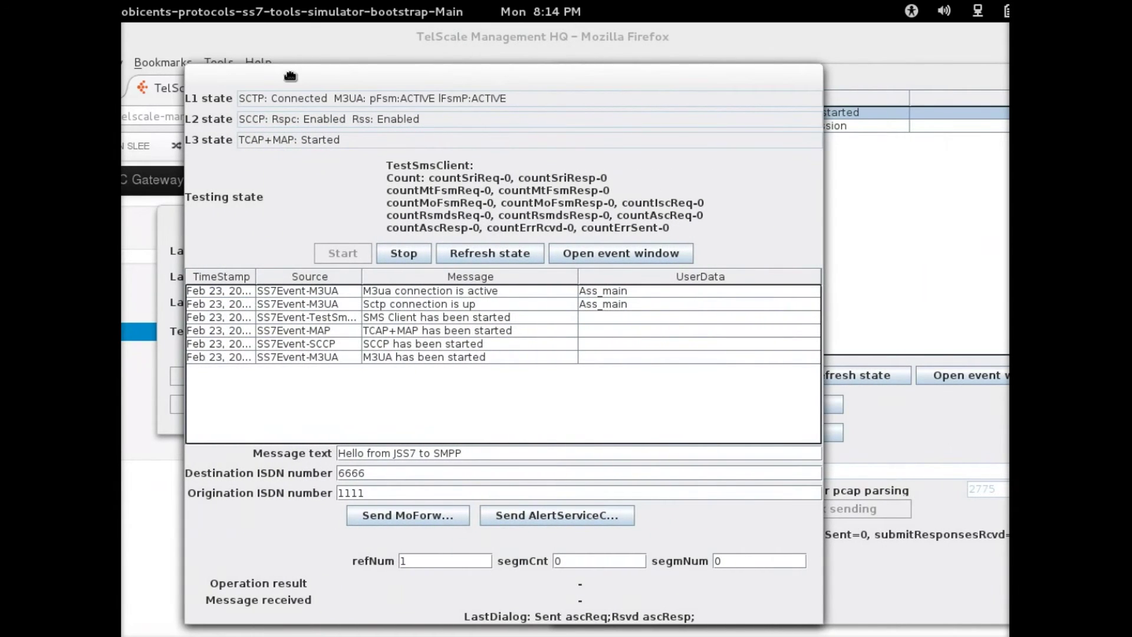
Bring Firefox forward, enlarge it to full screen and reload the ESME list.
{"action": "left_click", "coordinate": [211, 39]}
{"action": "double_click", "coordinate": [214, 33]}
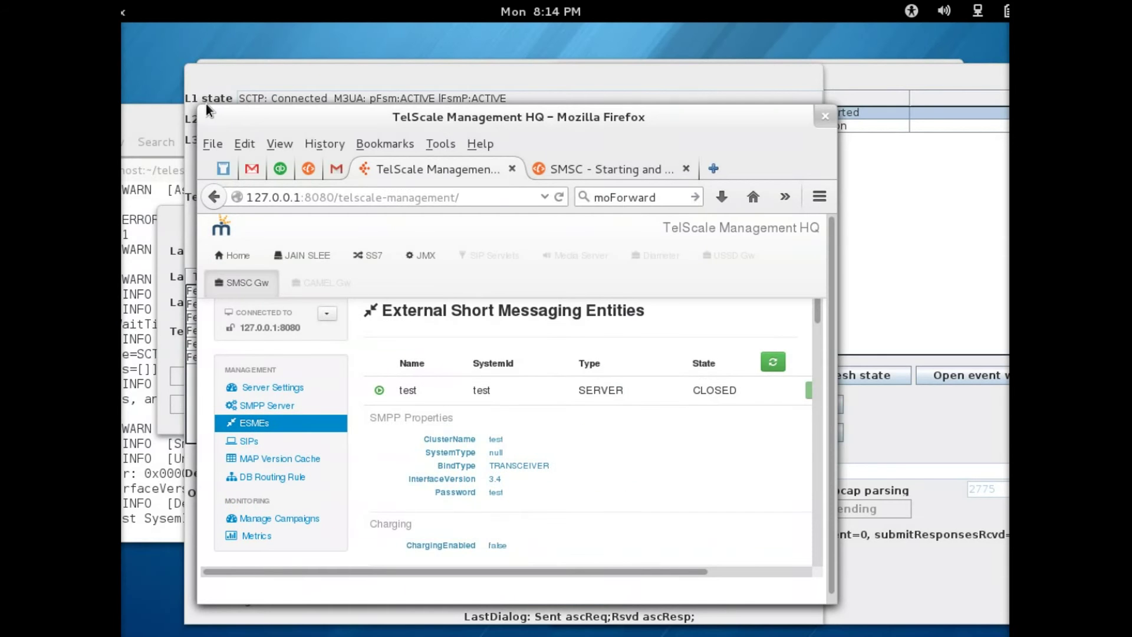
{"action": "left_click_drag", "start_coordinate": [207, 103], "coordinate": [122, 25]}
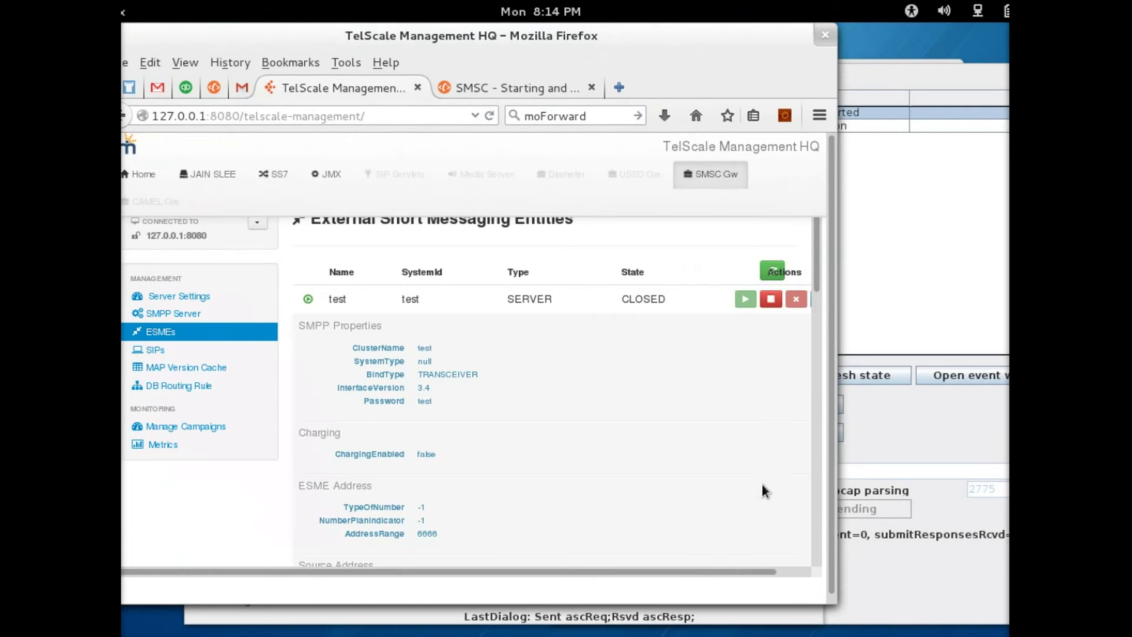
{"action": "left_click_drag", "start_coordinate": [836, 603], "coordinate": [1008, 636]}
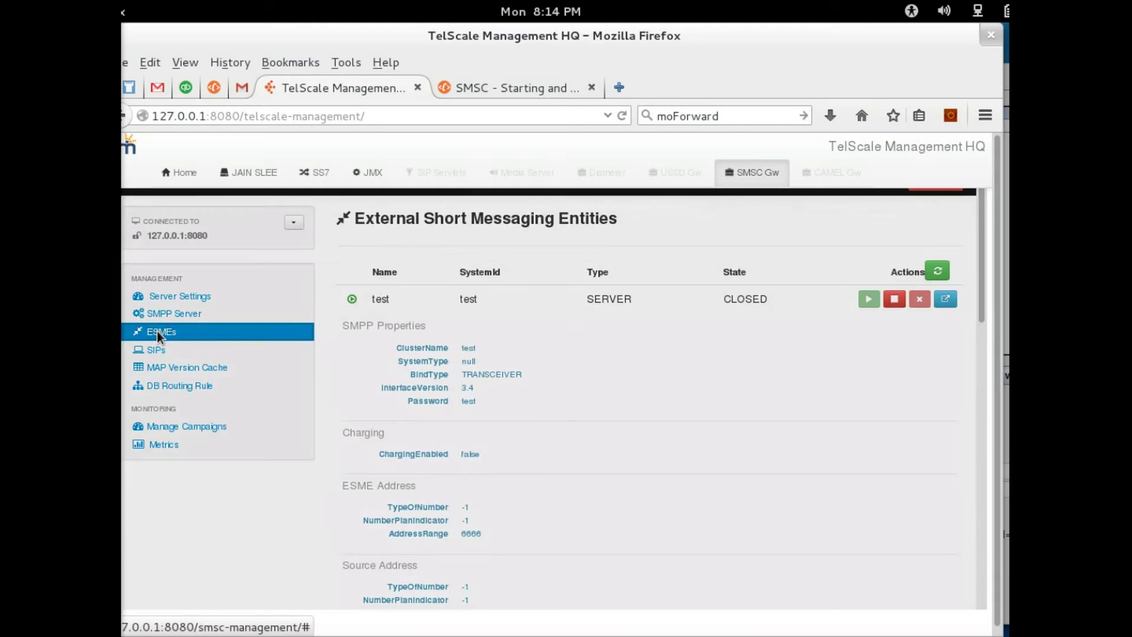
{"action": "left_click", "coordinate": [157, 331]}
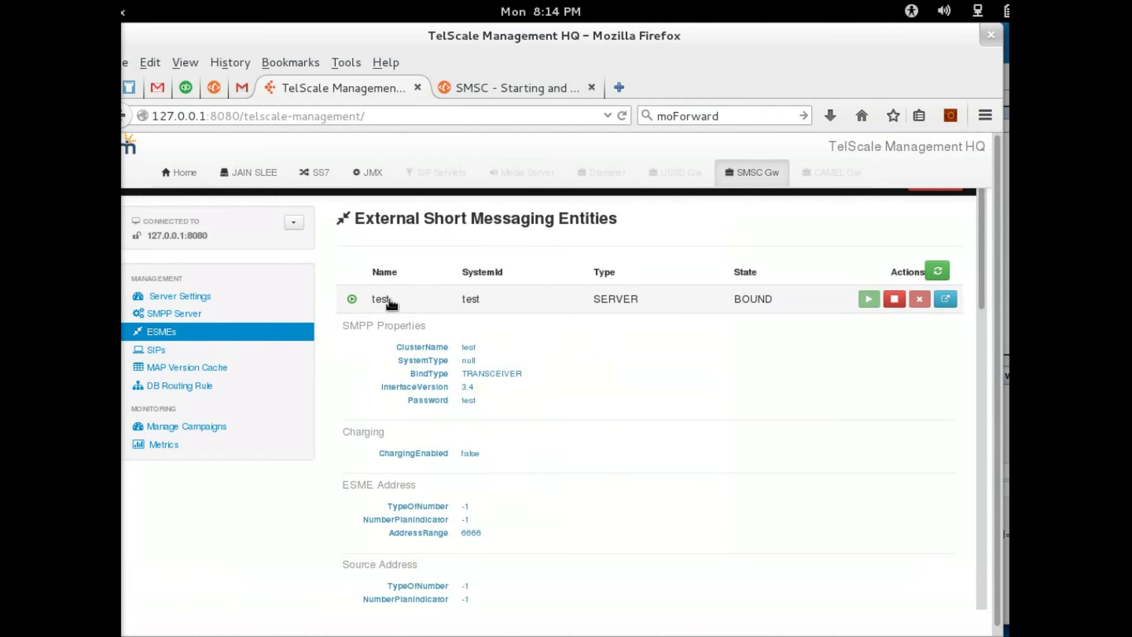
Confirm the BOUND ESME's source and ESME address ranges are both 6666, then return to the SS7 Simulator.
{"action": "scroll", "coordinate": [652, 353], "scroll_direction": "down", "scroll_amount": 3}
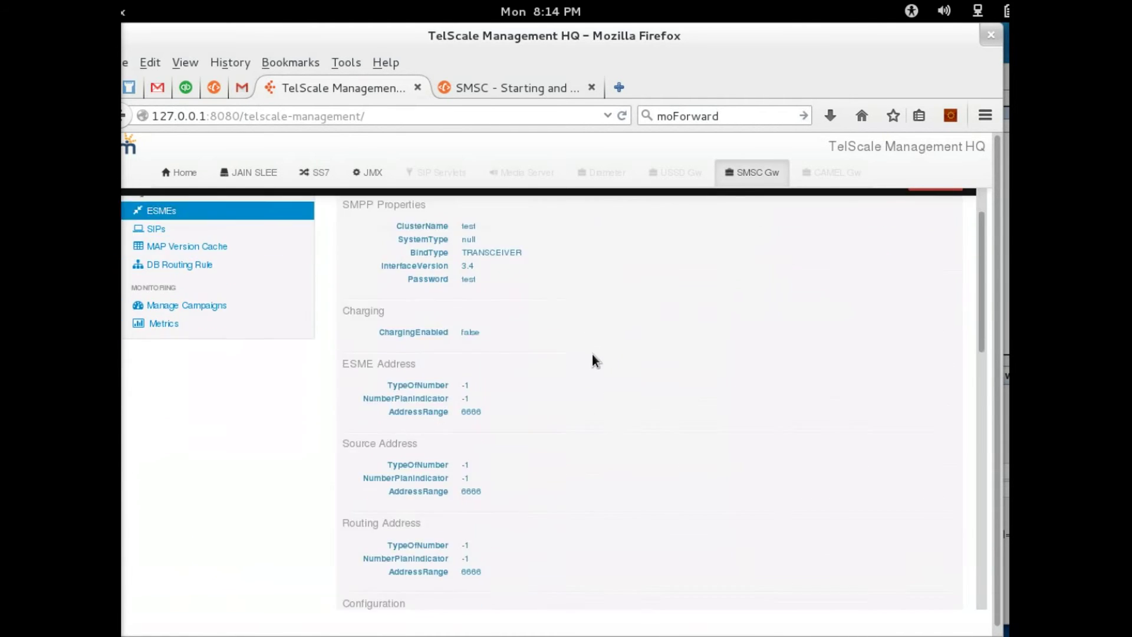
{"action": "scroll", "coordinate": [579, 363], "scroll_direction": "down", "scroll_amount": 3}
{"action": "left_click_drag", "start_coordinate": [495, 354], "coordinate": [460, 356]}
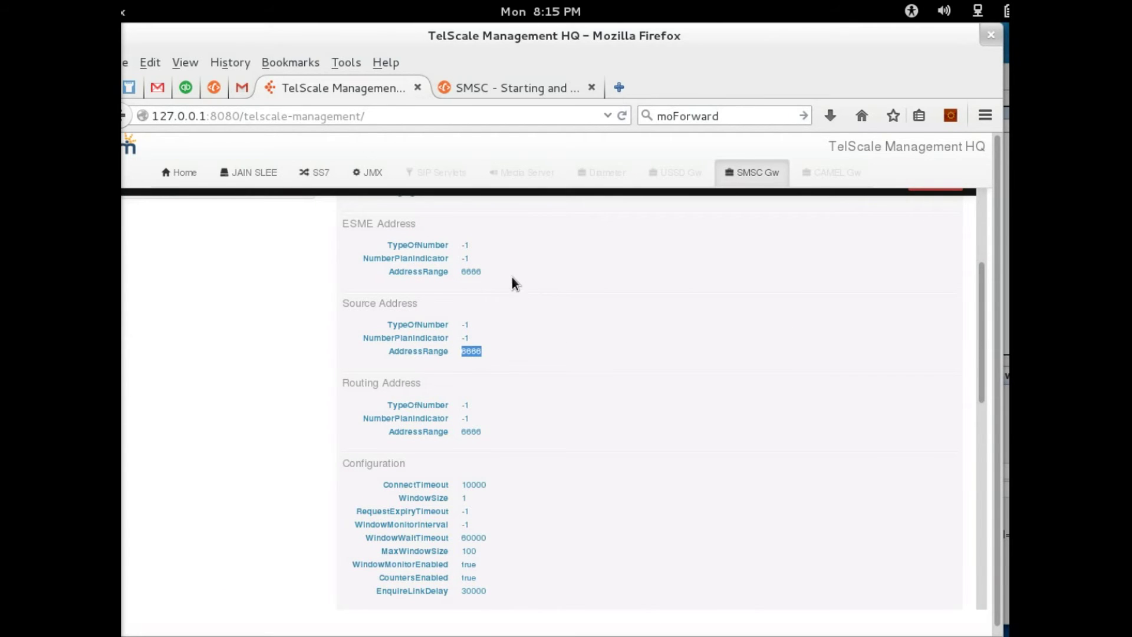
{"action": "left_click_drag", "start_coordinate": [509, 271], "coordinate": [459, 272]}
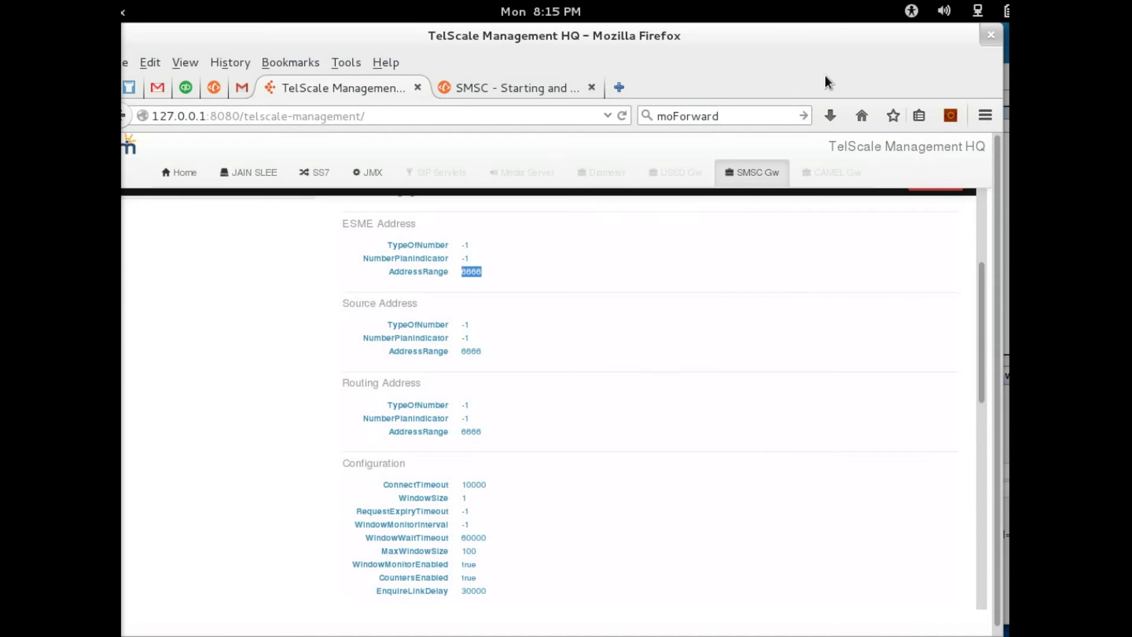
{"action": "left_click_drag", "start_coordinate": [851, 56], "coordinate": [834, 197]}
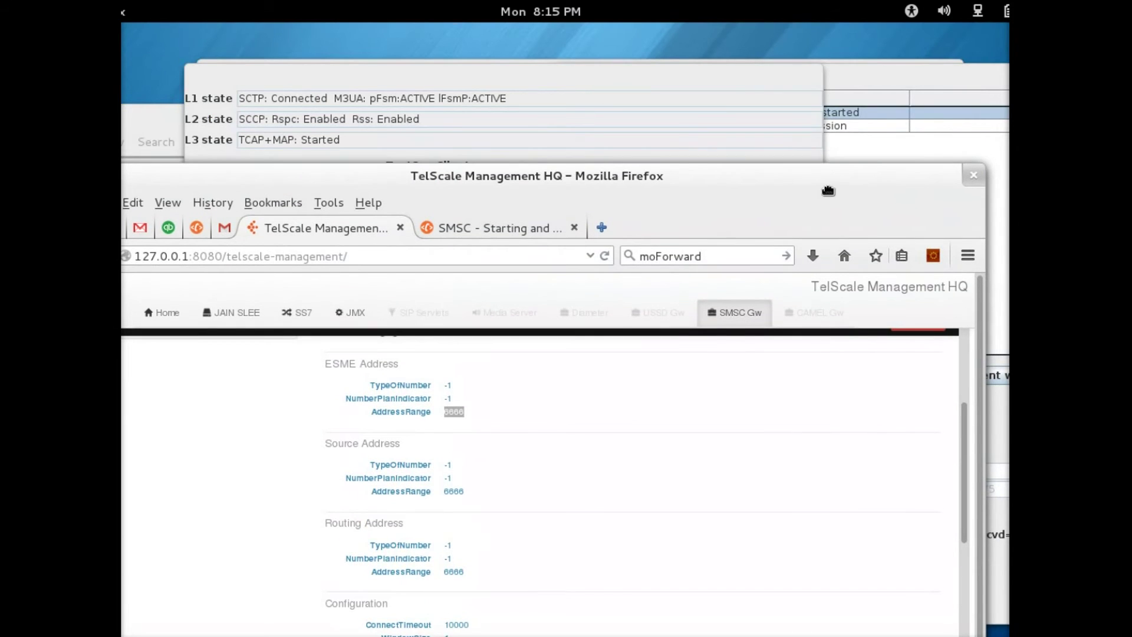
{"action": "left_click", "coordinate": [700, 82]}
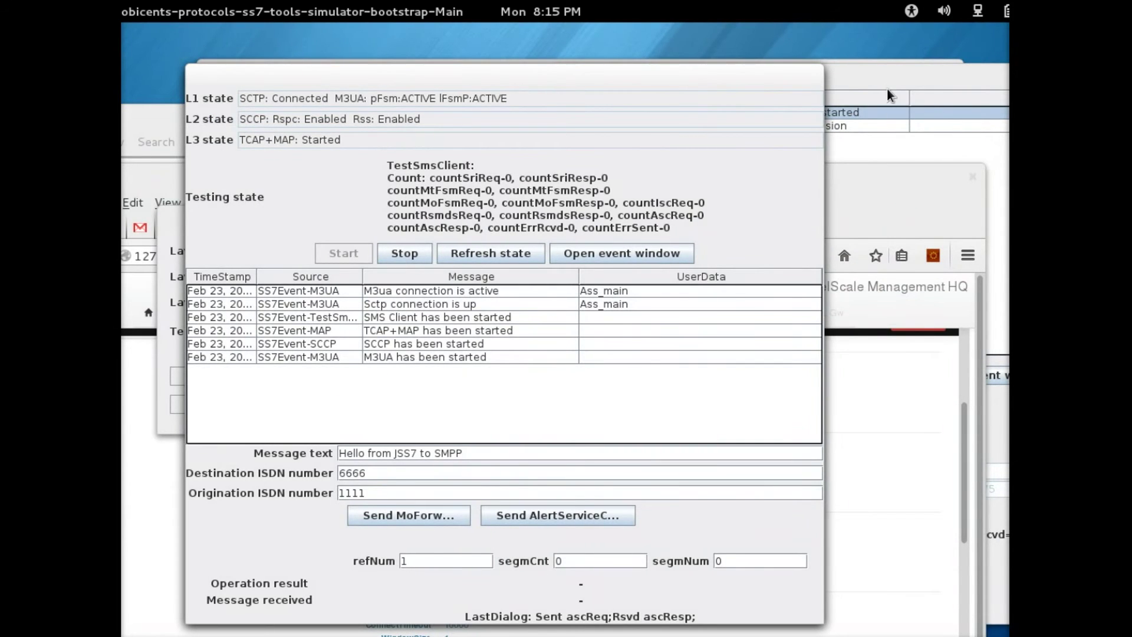
Arrange the SS7 and SMPP simulator windows side by side.
{"action": "left_click", "coordinate": [868, 79]}
{"action": "left_click_drag", "start_coordinate": [443, 76], "coordinate": [339, 55]}
{"action": "left_click_drag", "start_coordinate": [762, 72], "coordinate": [889, 57]}
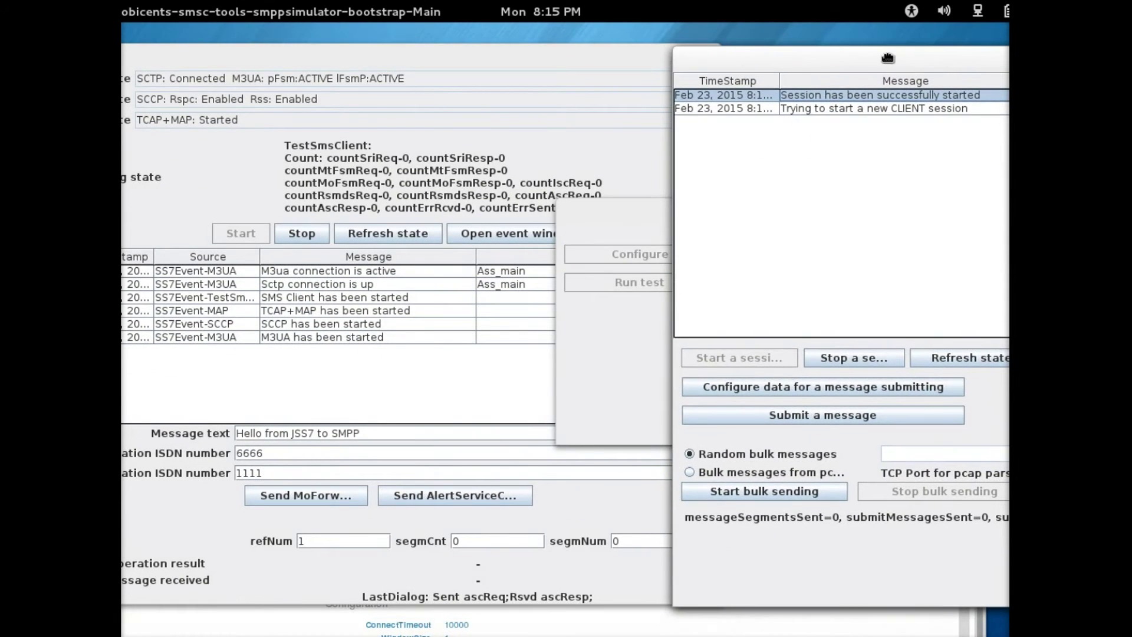
{"action": "left_click_drag", "start_coordinate": [557, 51], "coordinate": [594, 54]}
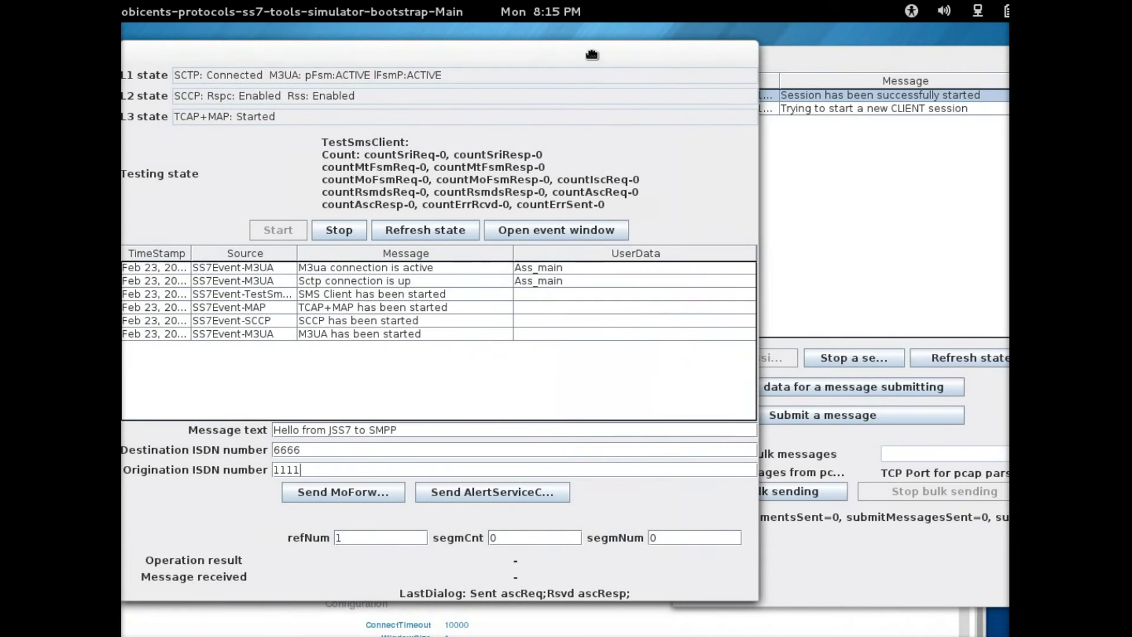
Send MoForwardSM 'Hello from JSS7 to SMPP' from 1111 to 6666, plus an alert service centre request.
{"action": "left_click", "coordinate": [349, 498]}
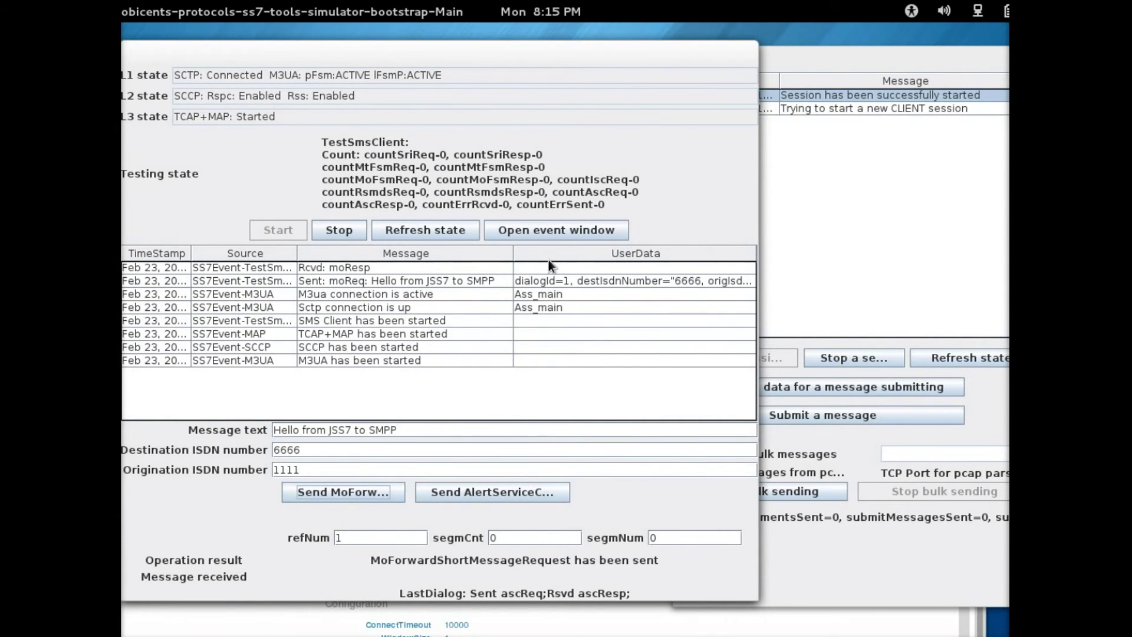
{"action": "left_click", "coordinate": [485, 494]}
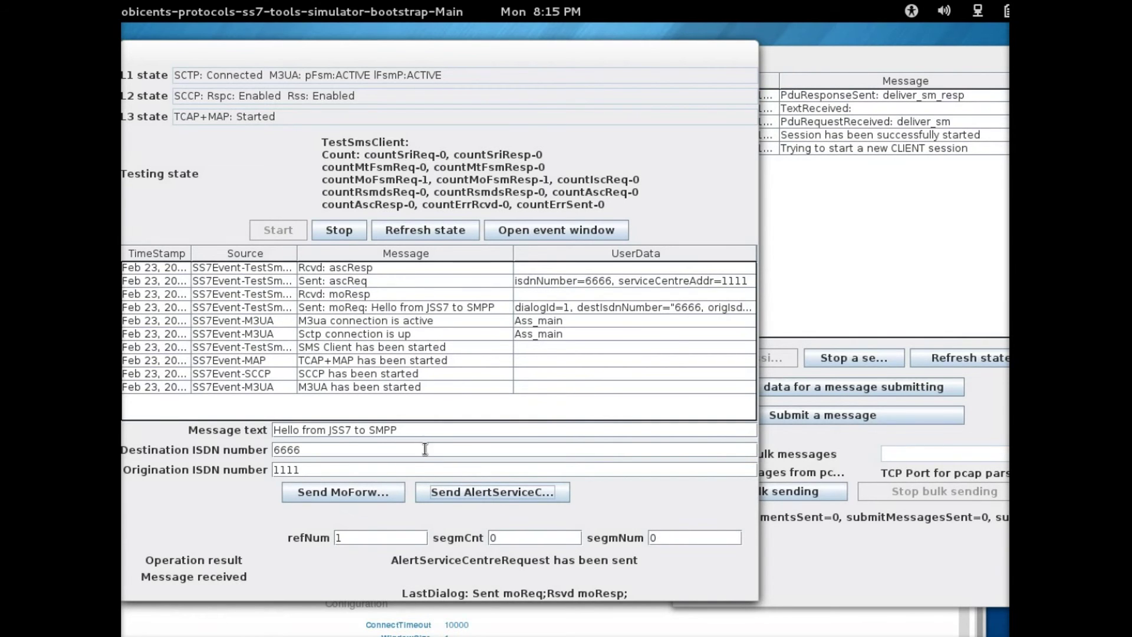
{"action": "left_click_drag", "start_coordinate": [406, 430], "coordinate": [280, 430]}
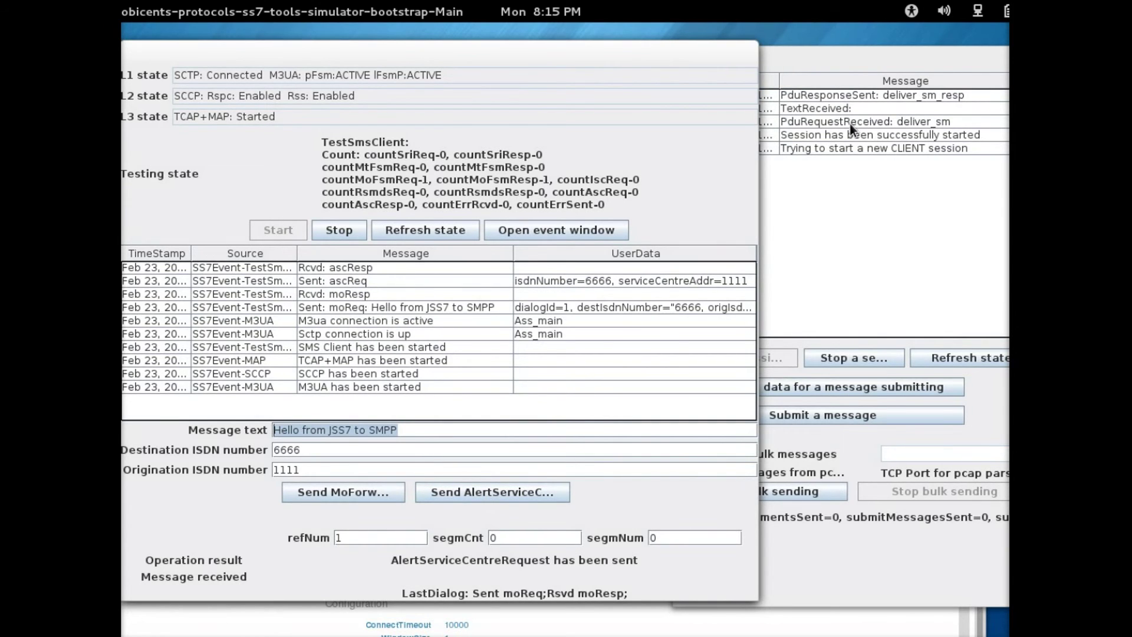
{"action": "left_click_drag", "start_coordinate": [942, 65], "coordinate": [655, 73]}
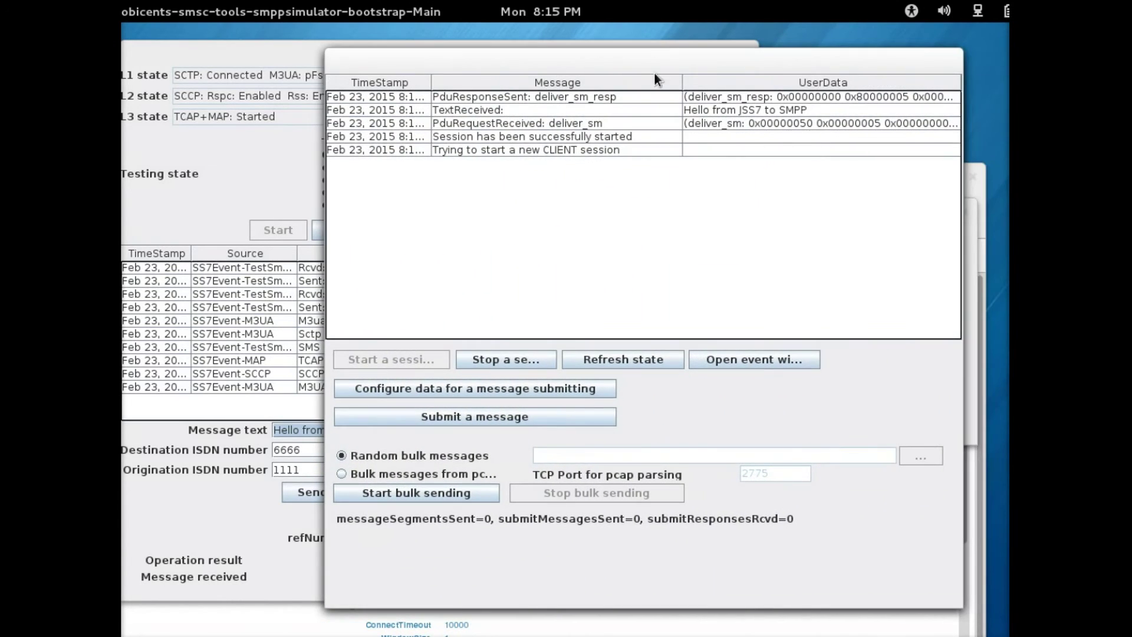
Select the received 'Hello from JSS7 to SMPP' TextReceived entry in the SMPP test log.
{"action": "left_click", "coordinate": [808, 112]}
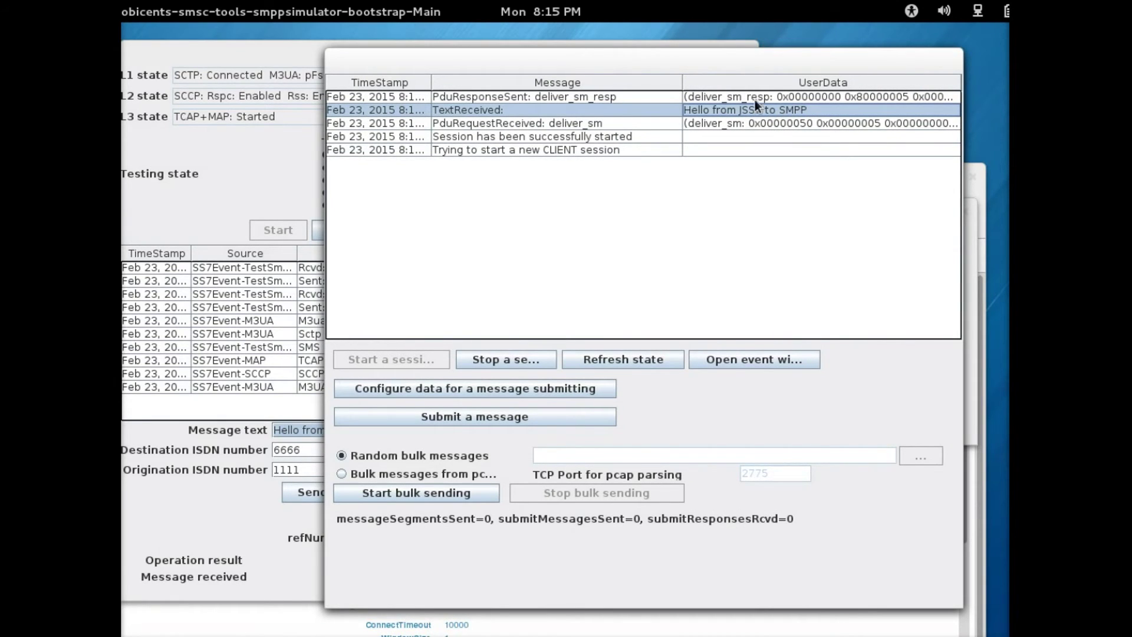
{"action": "left_click_drag", "start_coordinate": [688, 70], "coordinate": [858, 71]}
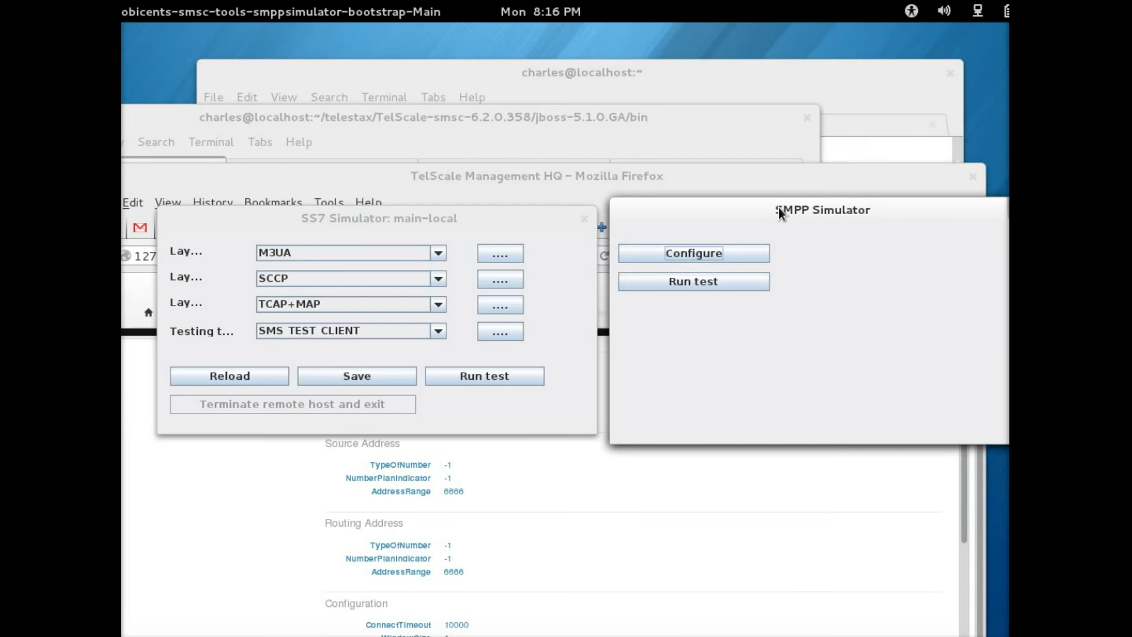
Reopen the SS7 SMS test client and start its stack.
{"action": "left_click_drag", "start_coordinate": [769, 211], "coordinate": [782, 203]}
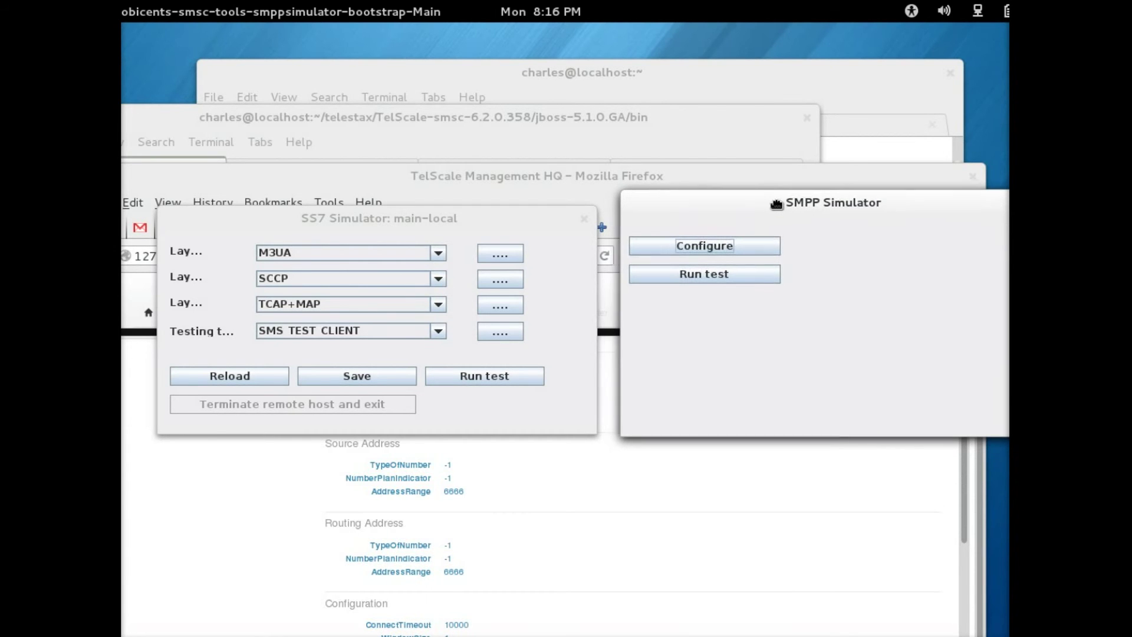
{"action": "left_click_drag", "start_coordinate": [509, 225], "coordinate": [503, 188]}
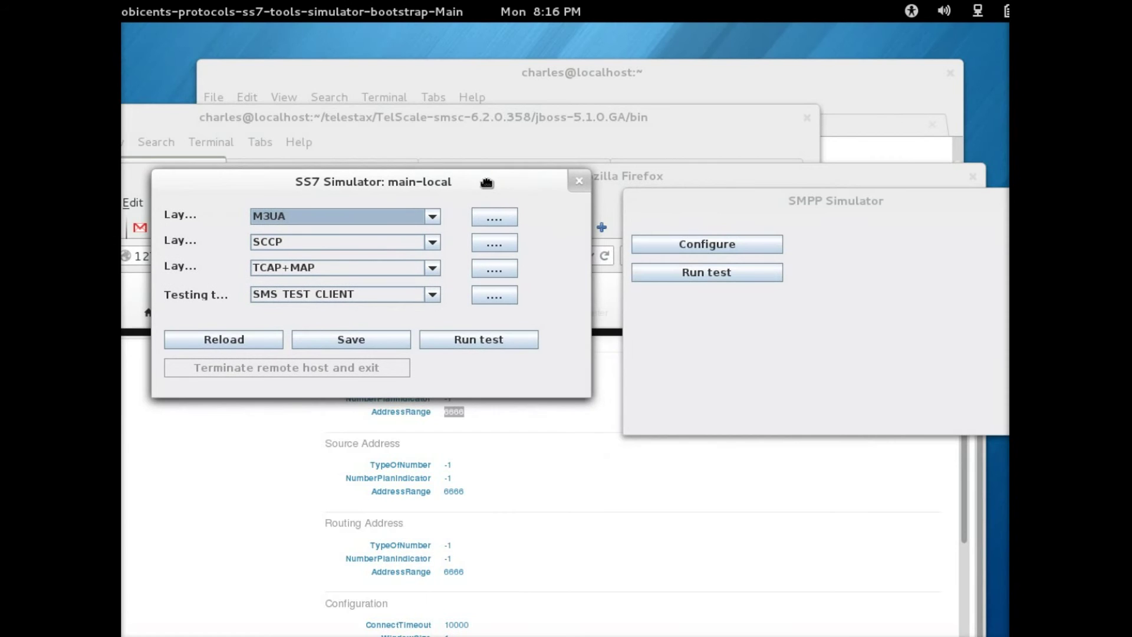
{"action": "left_click", "coordinate": [469, 340]}
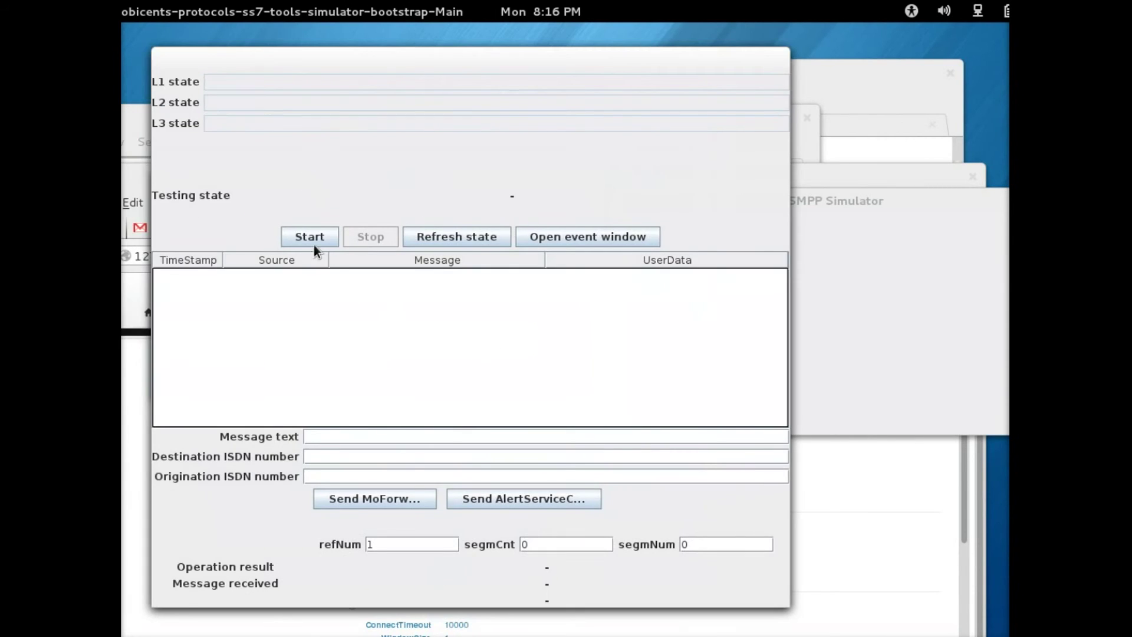
{"action": "left_click", "coordinate": [317, 243]}
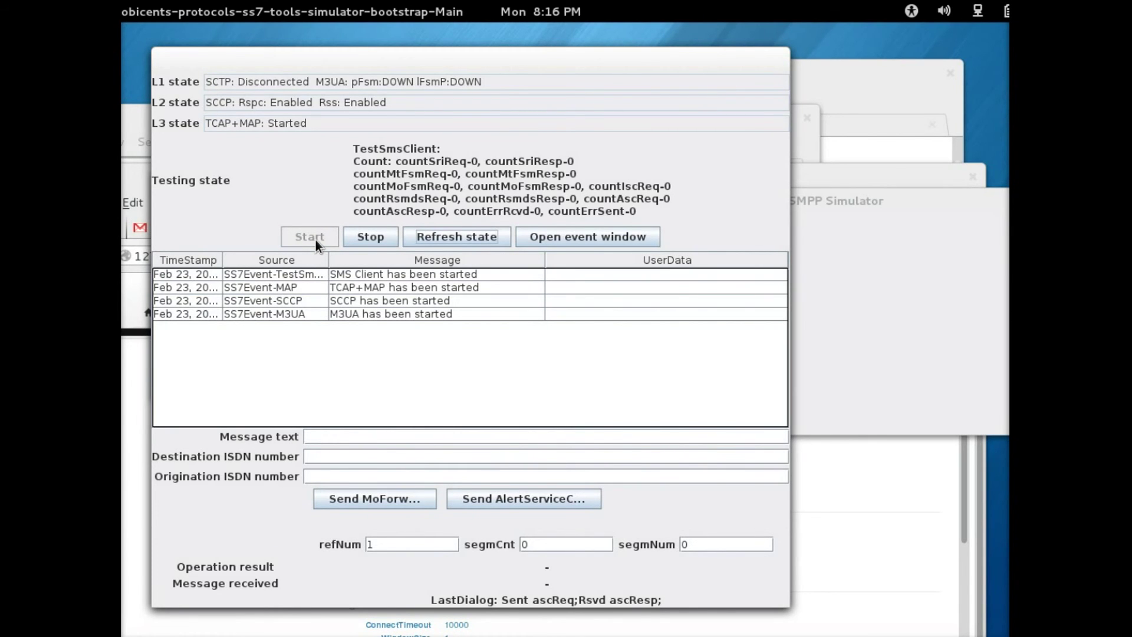
Refresh the link state to confirm SCTP Connected and M3UA ACTIVE.
{"action": "left_click", "coordinate": [238, 83]}
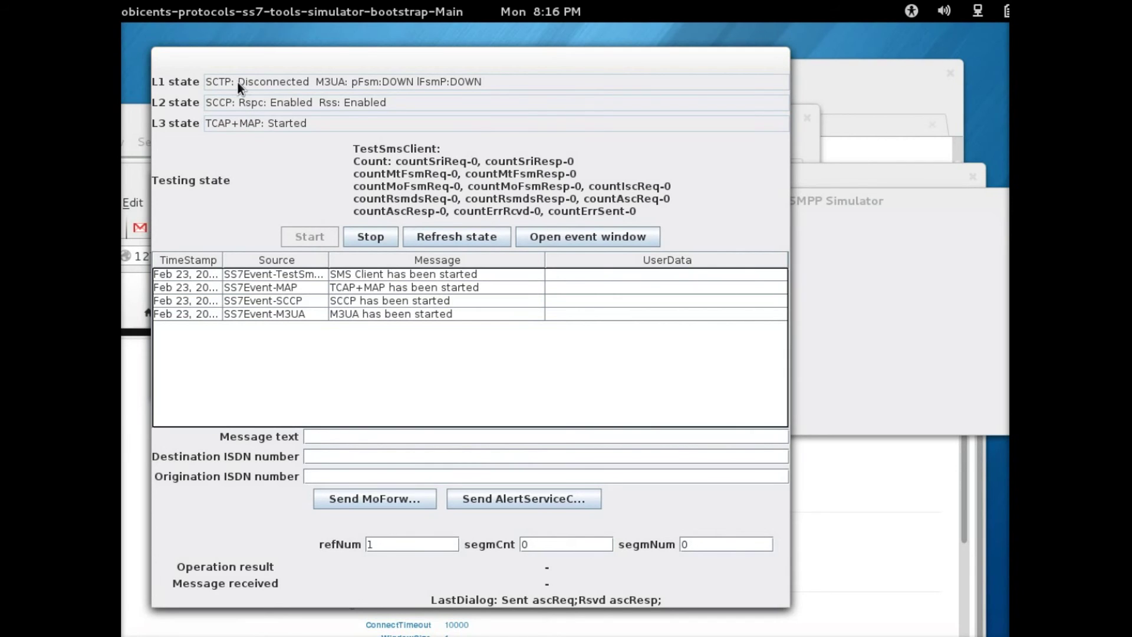
{"action": "left_click", "coordinate": [314, 81]}
{"action": "left_click", "coordinate": [507, 242]}
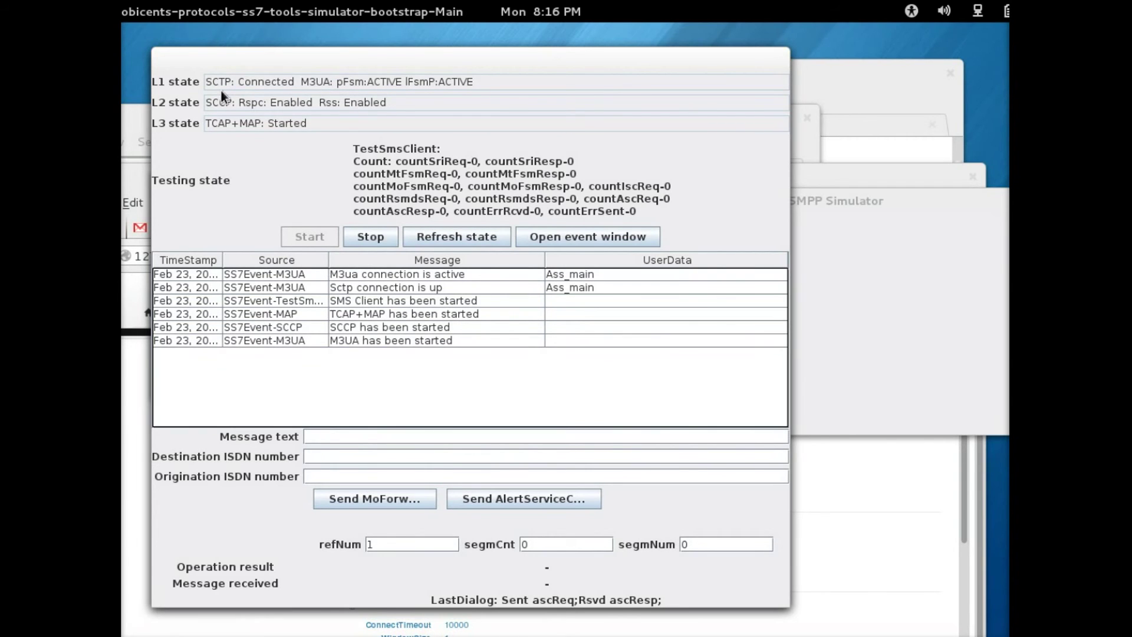
{"action": "left_click_drag", "start_coordinate": [281, 83], "coordinate": [296, 83]}
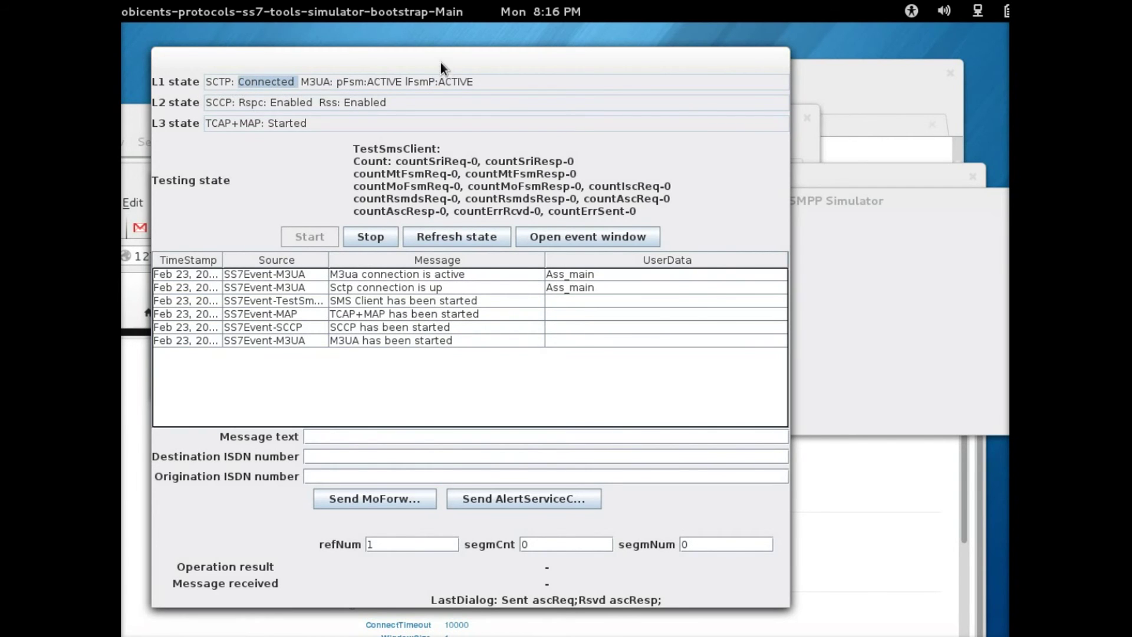
{"action": "left_click_drag", "start_coordinate": [442, 62], "coordinate": [380, 65]}
{"action": "left_click", "coordinate": [923, 307]}
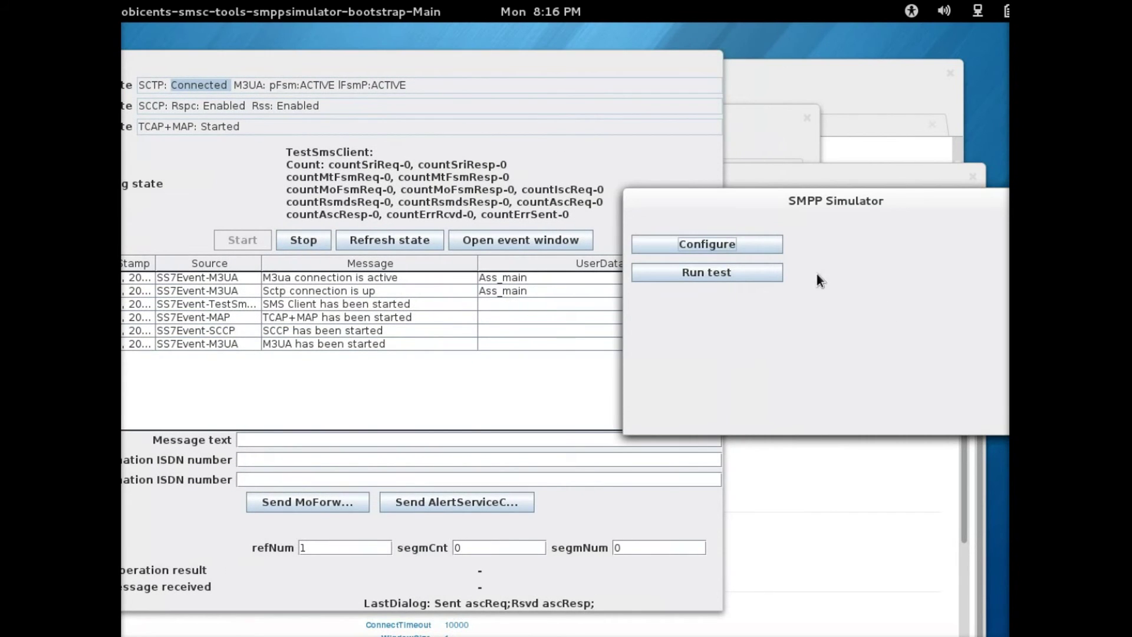
Review the general SMPP parameters (TRANSCEIVER, 127.0.0.1 port 2776) and accept them unchanged.
{"action": "left_click_drag", "start_coordinate": [805, 207], "coordinate": [792, 184]}
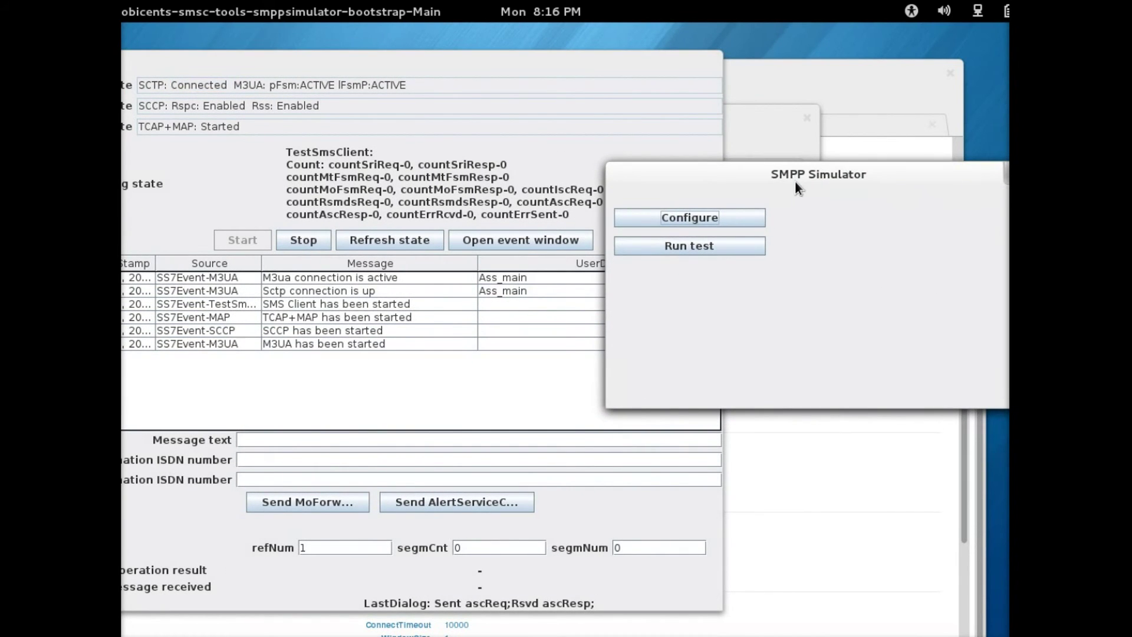
{"action": "left_click", "coordinate": [731, 220]}
{"action": "left_click_drag", "start_coordinate": [413, 100], "coordinate": [744, 126]}
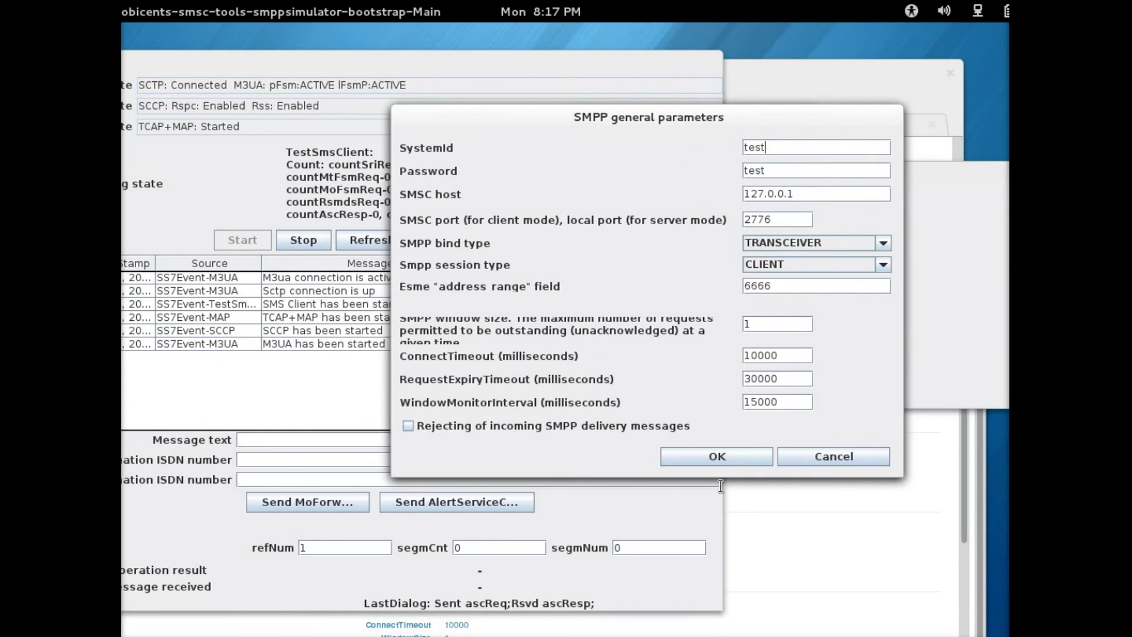
{"action": "left_click", "coordinate": [727, 458]}
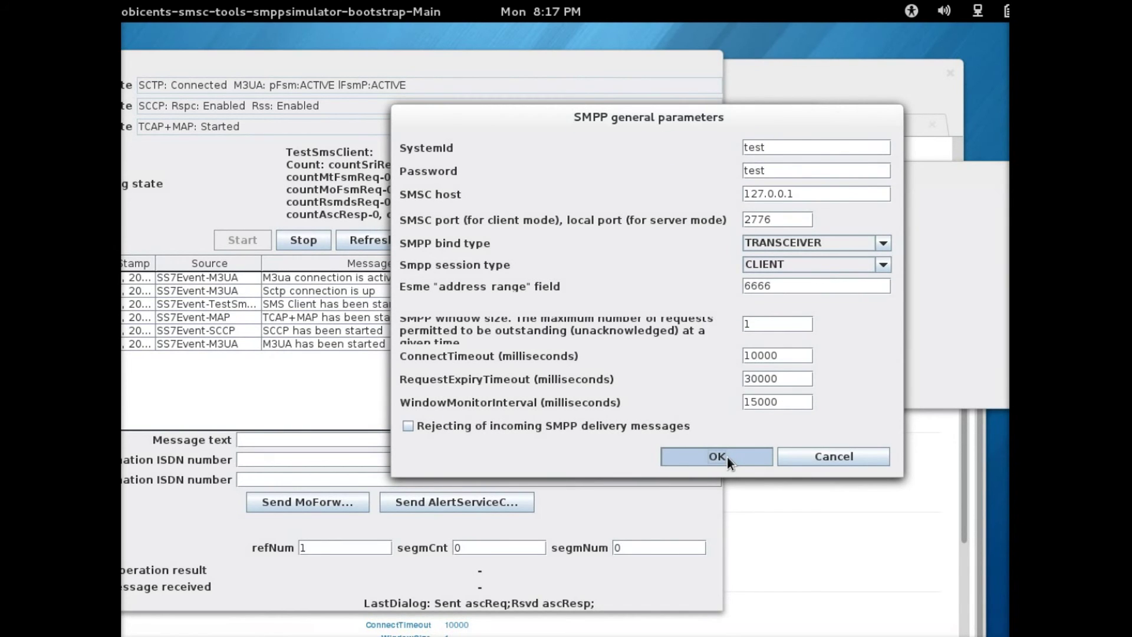
Open the SMPP test window and start a new client session.
{"action": "left_click", "coordinate": [707, 250]}
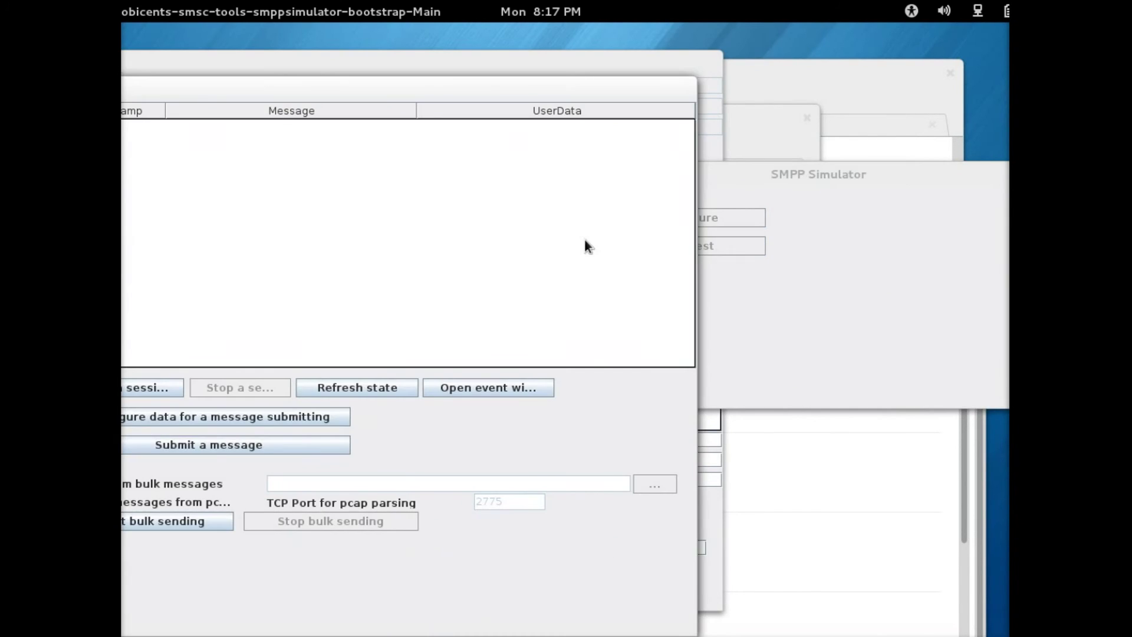
{"action": "left_click_drag", "start_coordinate": [419, 89], "coordinate": [829, 101]}
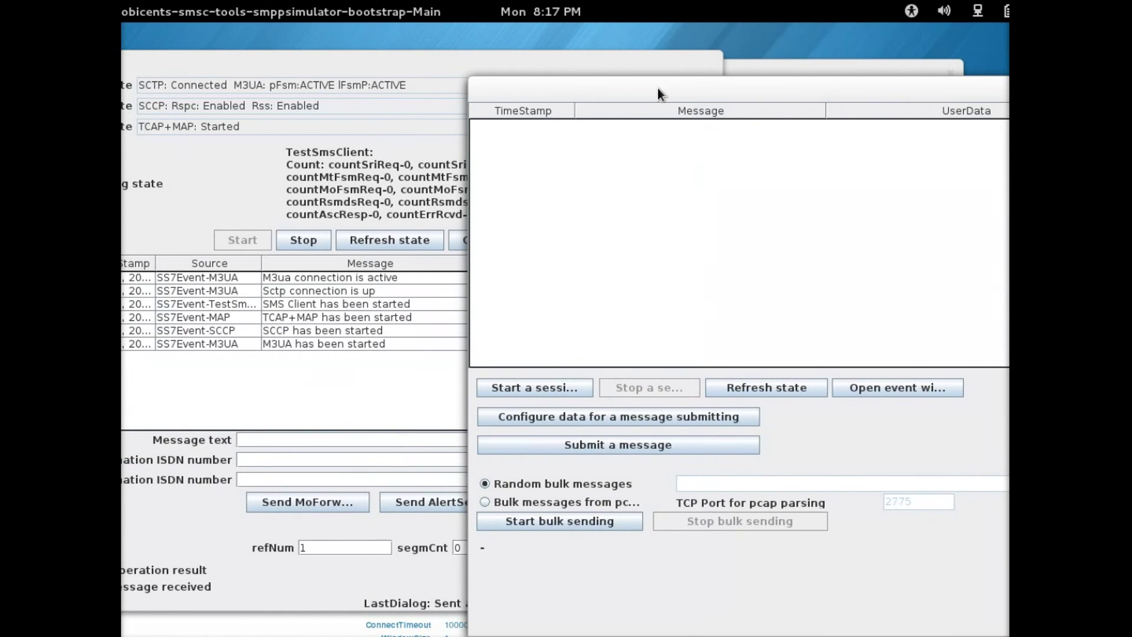
{"action": "left_click_drag", "start_coordinate": [660, 91], "coordinate": [707, 72]}
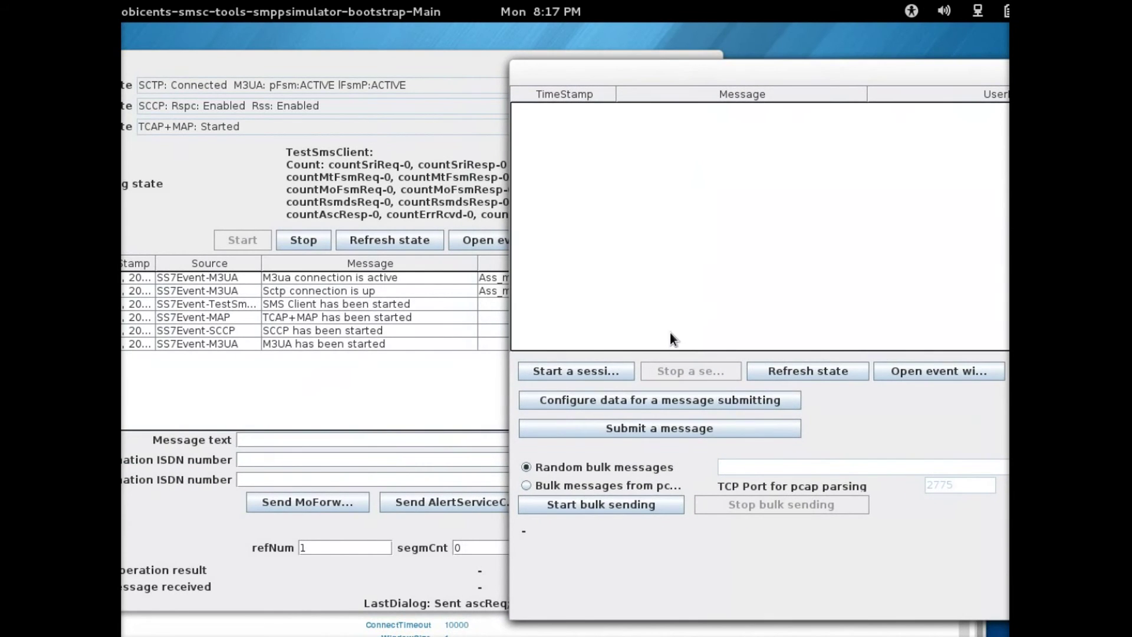
{"action": "left_click", "coordinate": [571, 370]}
{"action": "left_click_drag", "start_coordinate": [748, 69], "coordinate": [674, 59]}
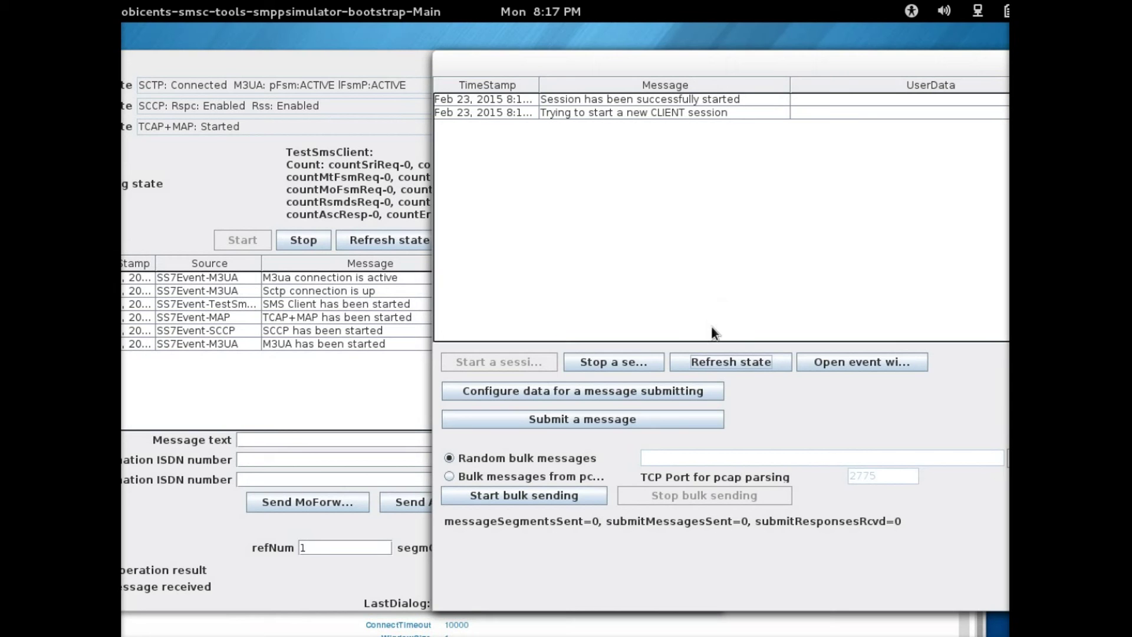
Change the message text to 'Hello from SMPP Simulator to JSS7'.
{"action": "left_click", "coordinate": [664, 391]}
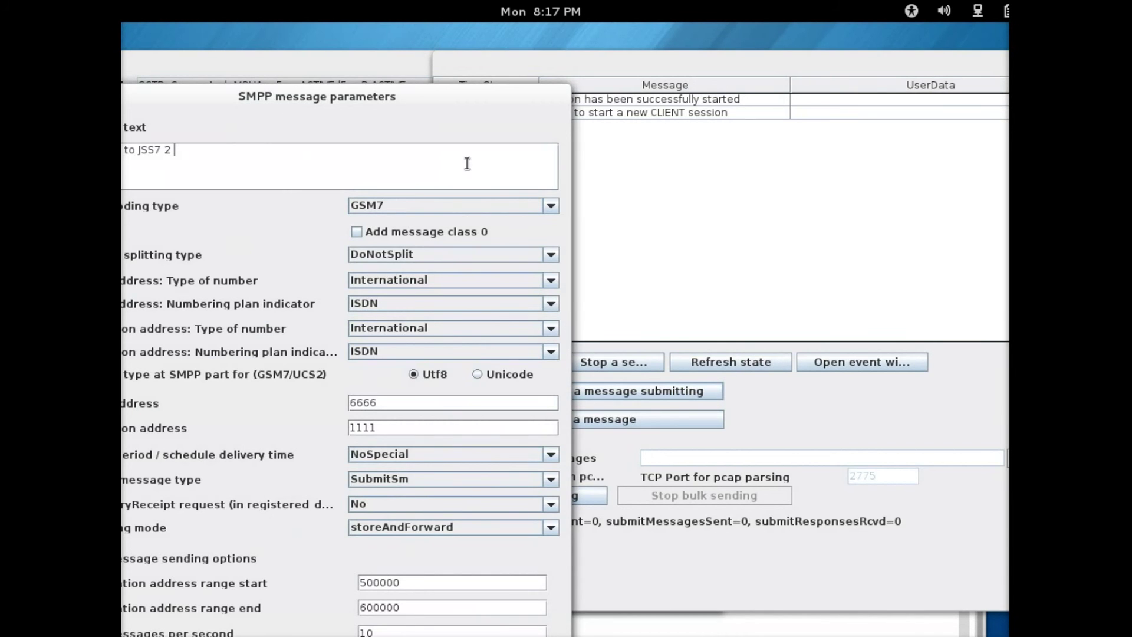
{"action": "left_click_drag", "start_coordinate": [278, 99], "coordinate": [726, 112]}
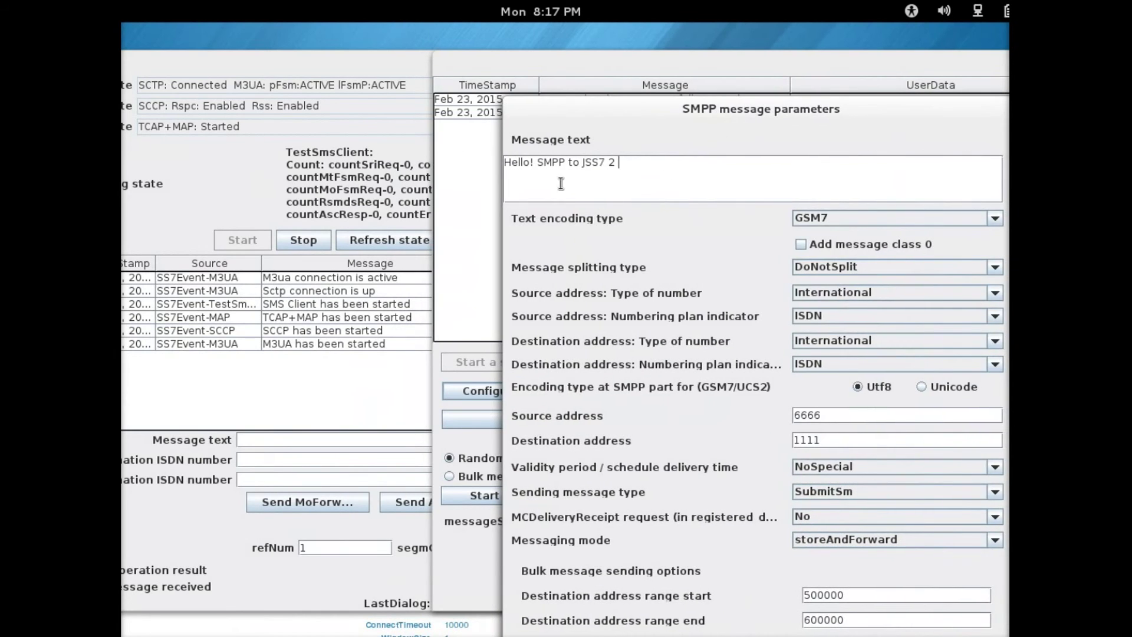
{"action": "key", "text": "shift+Home"}
{"action": "key", "text": "shift+ctrl+Right"}
{"action": "key", "text": "BackSpace"}
{"action": "key", "text": "BackSpace"}
{"action": "key", "text": "BackSpace"}
{"action": "type", "text": "from SMPP Simulator to J"}
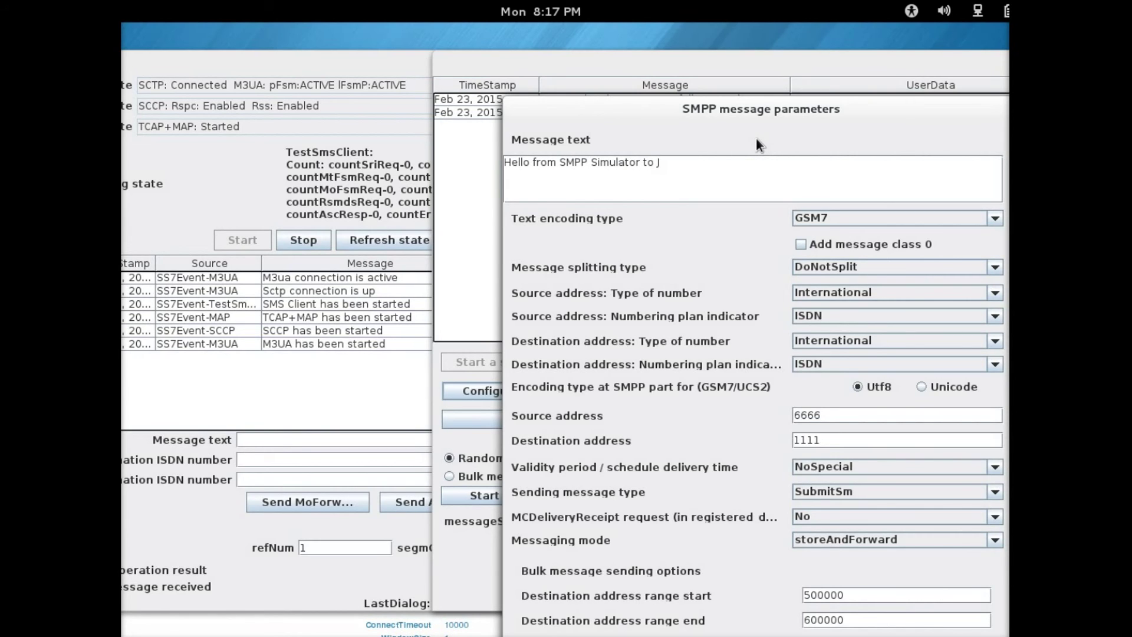
{"action": "type", "text": "SS7"}
Verify the source address is 6666 and the destination address is 1111.
{"action": "left_click_drag", "start_coordinate": [777, 112], "coordinate": [629, 30]}
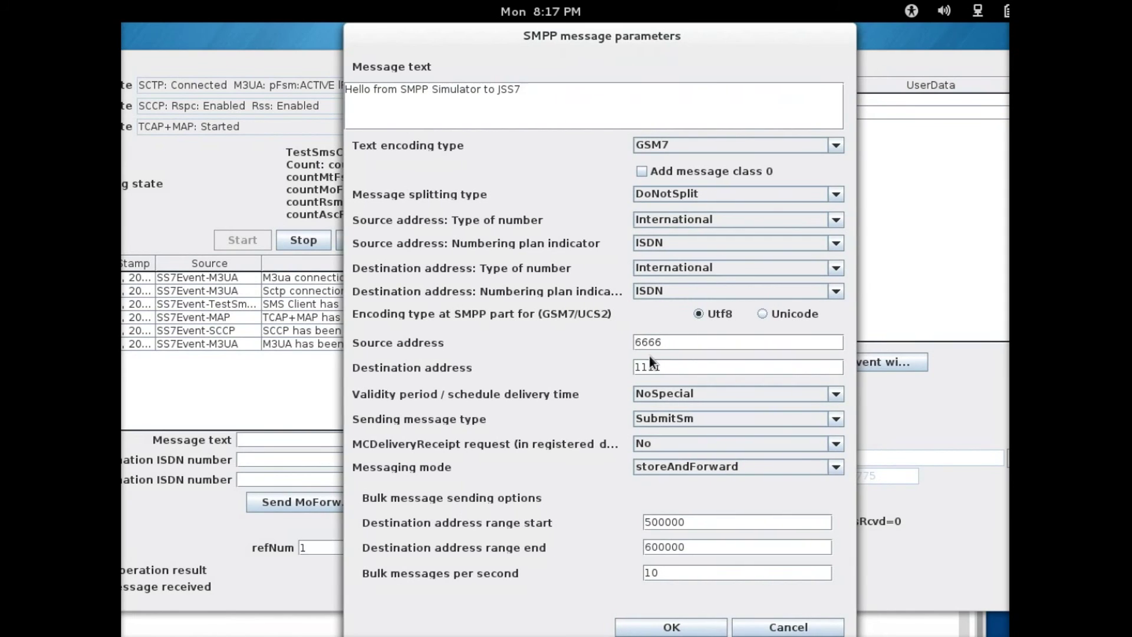
{"action": "left_click", "coordinate": [674, 348]}
{"action": "left_click_drag", "start_coordinate": [674, 347], "coordinate": [596, 338]}
{"action": "left_click_drag", "start_coordinate": [734, 367], "coordinate": [608, 357]}
Accept the new message parameters.
{"action": "left_click", "coordinate": [672, 627]}
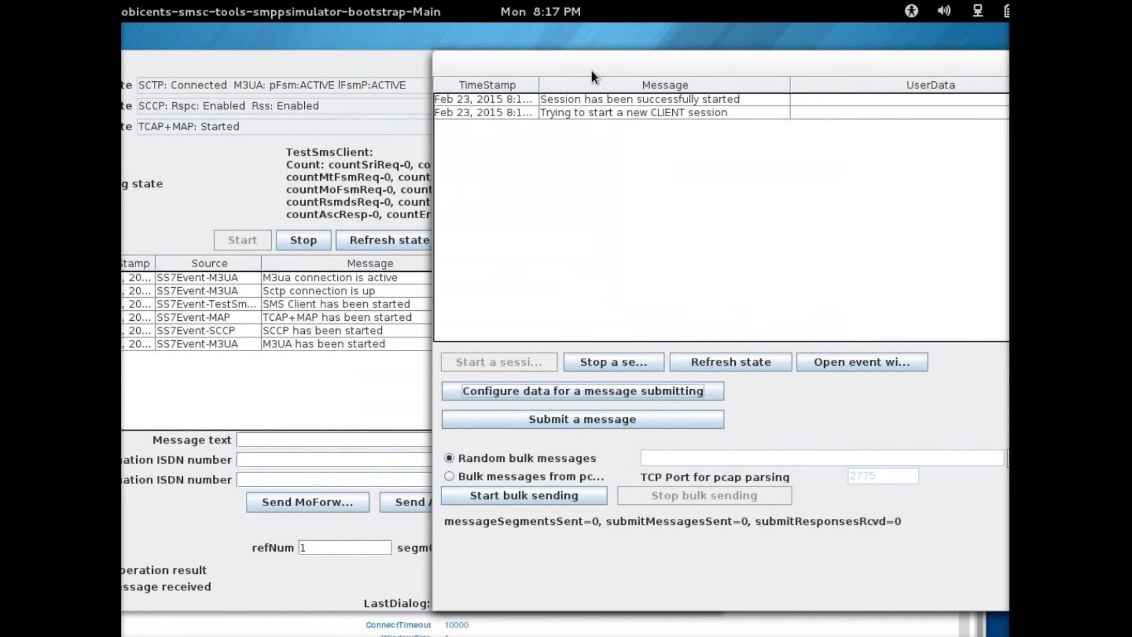
{"action": "left_click_drag", "start_coordinate": [593, 70], "coordinate": [733, 71]}
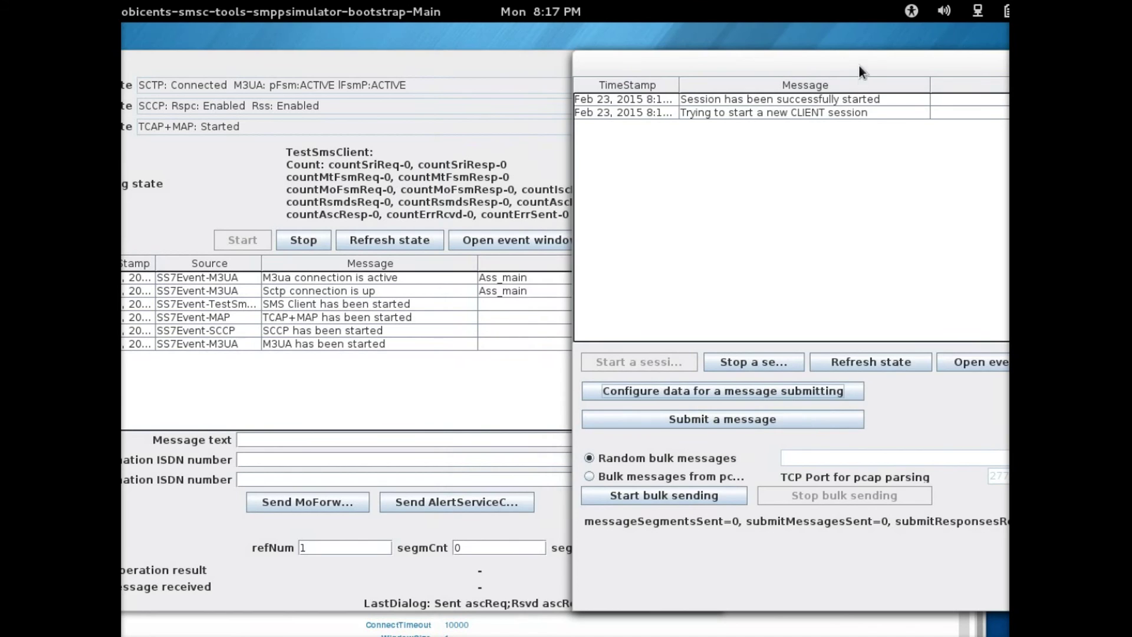
{"action": "left_click_drag", "start_coordinate": [859, 65], "coordinate": [774, 65]}
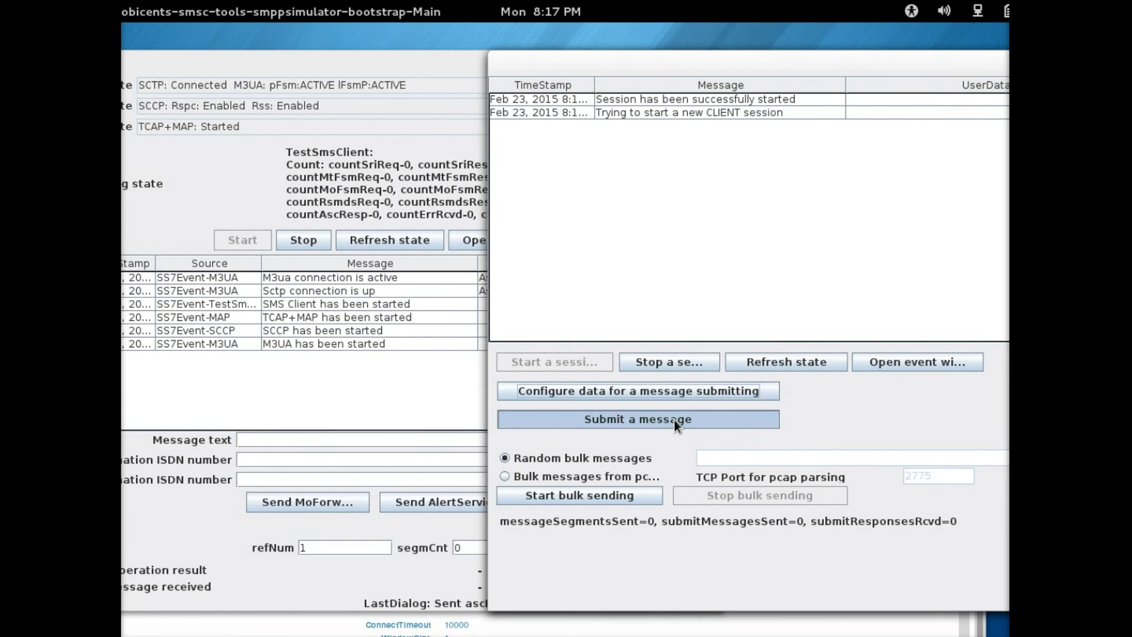
Submit the message and check the submit_sm_resp reply in the log.
{"action": "left_click", "coordinate": [674, 420]}
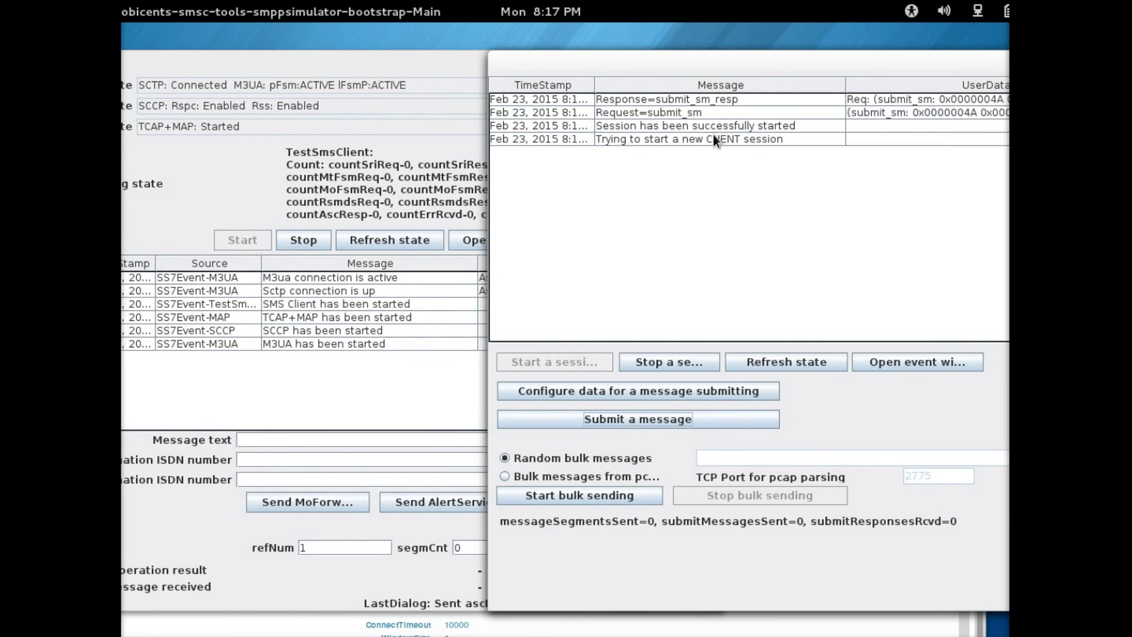
{"action": "left_click_drag", "start_coordinate": [741, 61], "coordinate": [689, 98]}
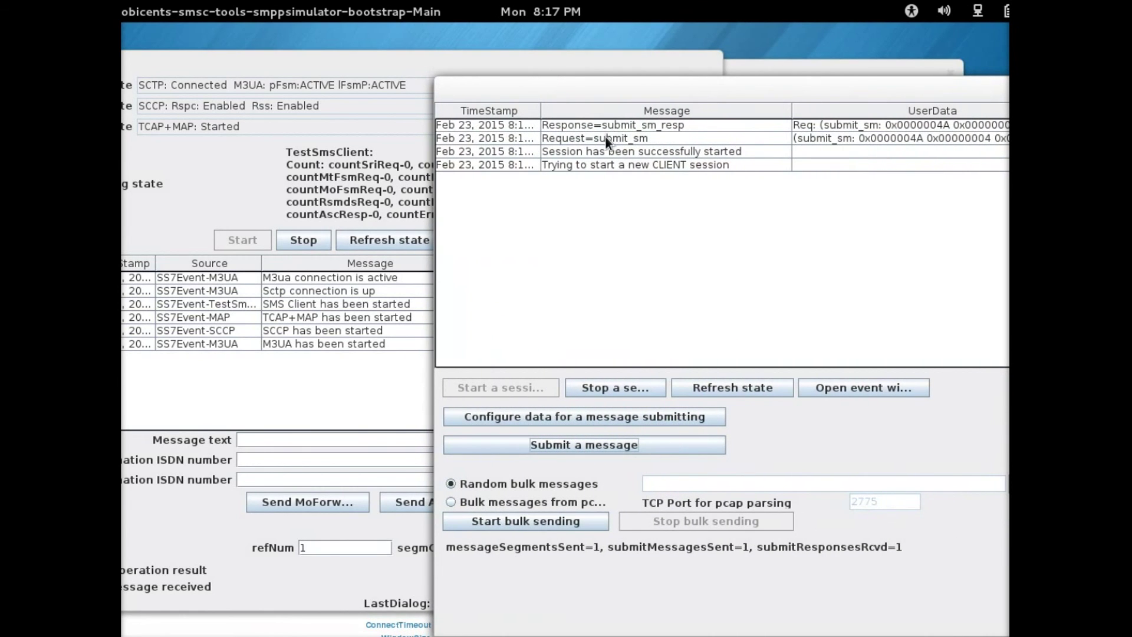
{"action": "left_click_drag", "start_coordinate": [629, 87], "coordinate": [713, 87]}
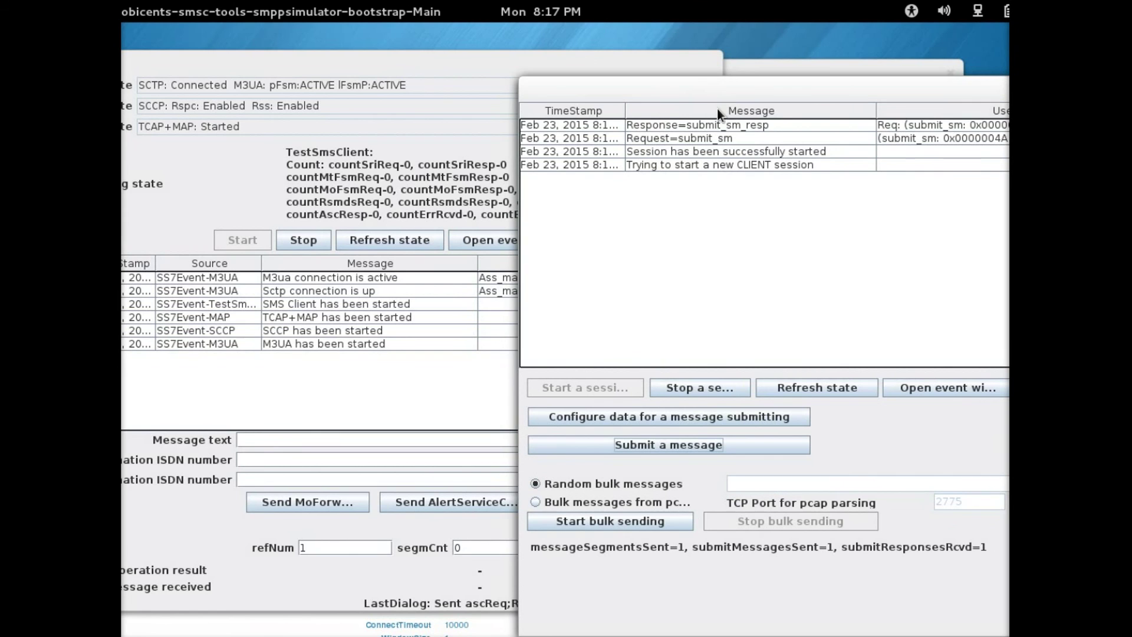
{"action": "left_click", "coordinate": [720, 125]}
{"action": "left_click_drag", "start_coordinate": [423, 65], "coordinate": [512, 60]}
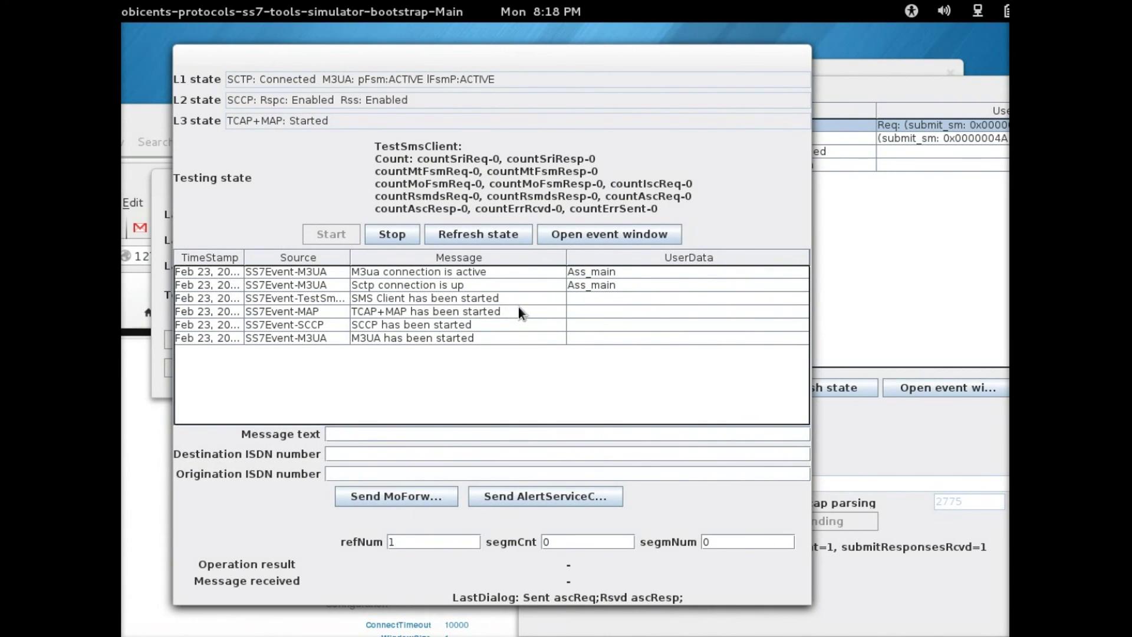
Refresh the SS7 test client and widen the Message column to read 'Hello from SMPP Simulator to JSS7'.
{"action": "left_click", "coordinate": [464, 237]}
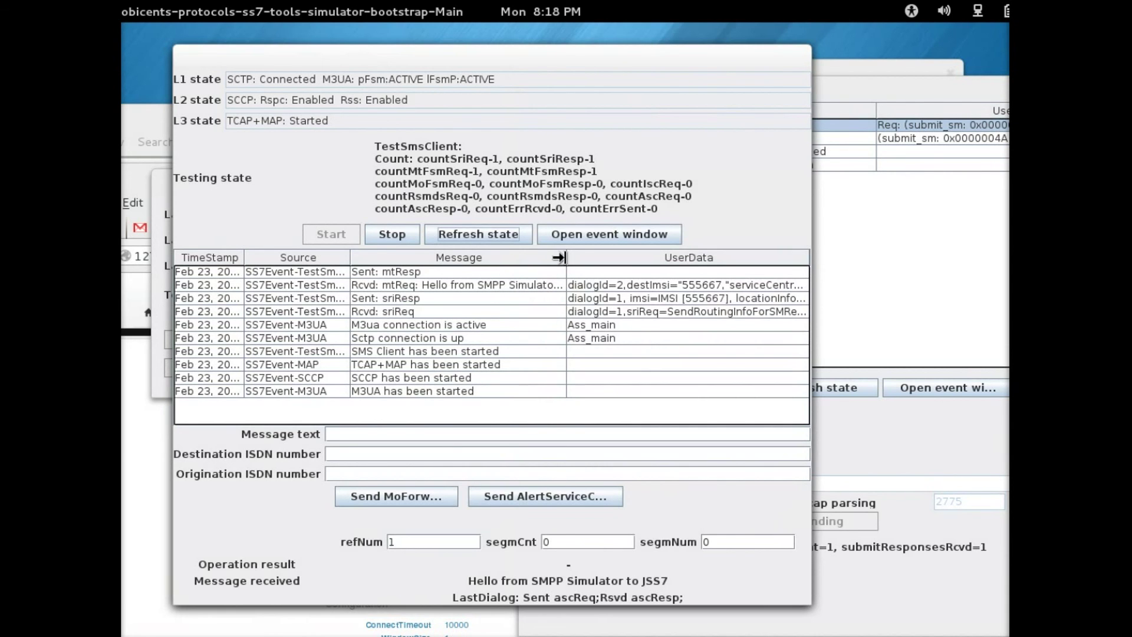
{"action": "left_click_drag", "start_coordinate": [567, 259], "coordinate": [645, 261]}
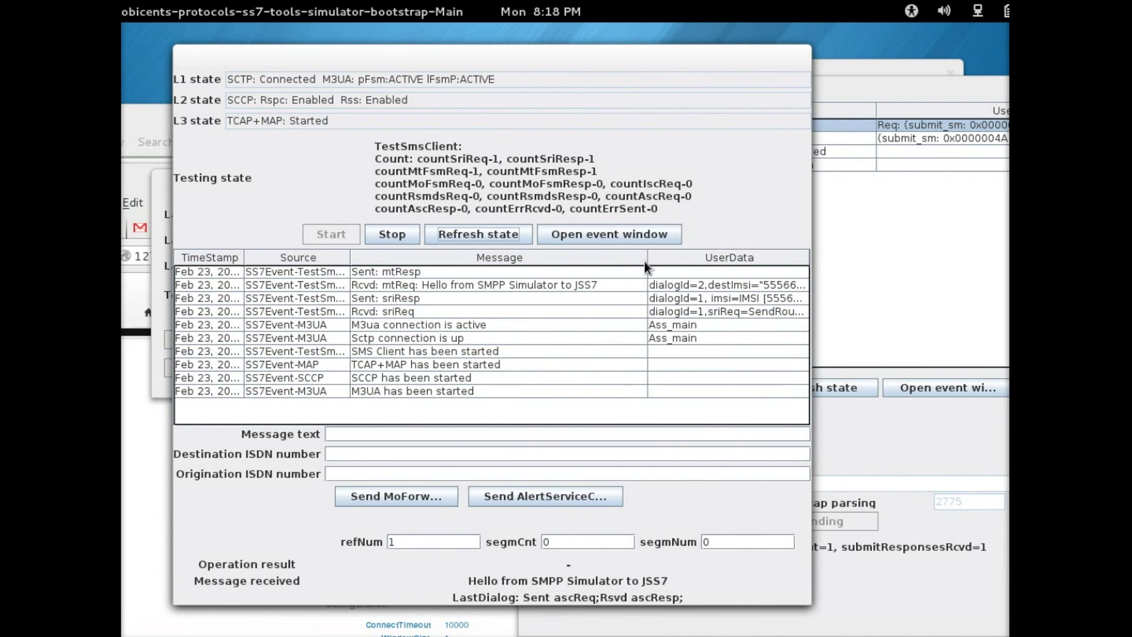